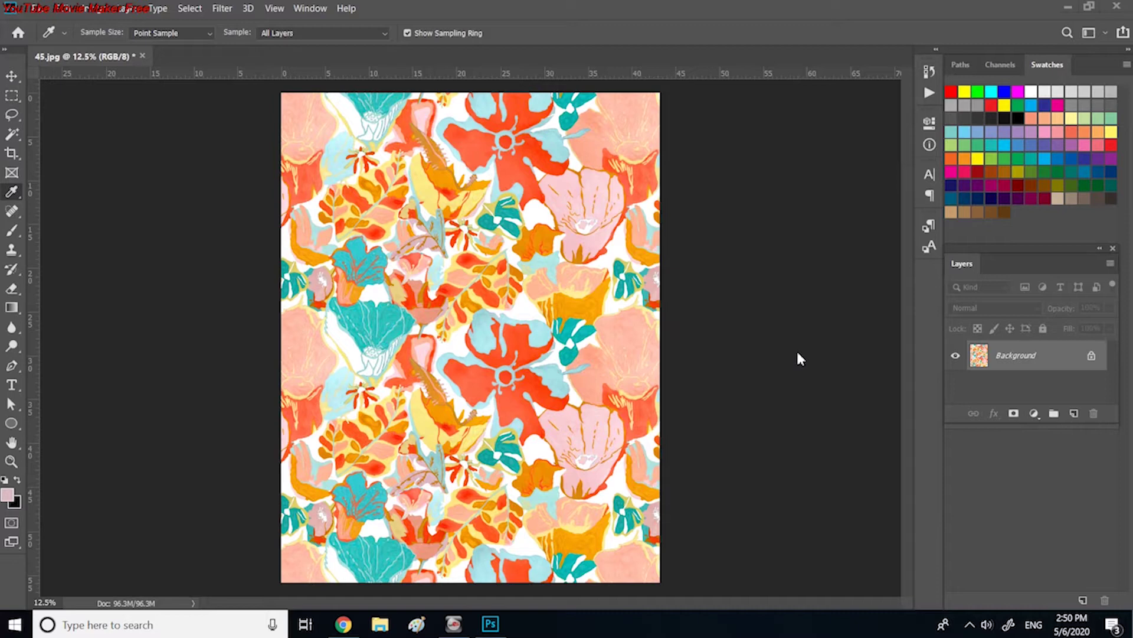
# Show the Swatches panel and open the Preset Manager with Swatches as the preset type
pyautogui.click(307, 9)
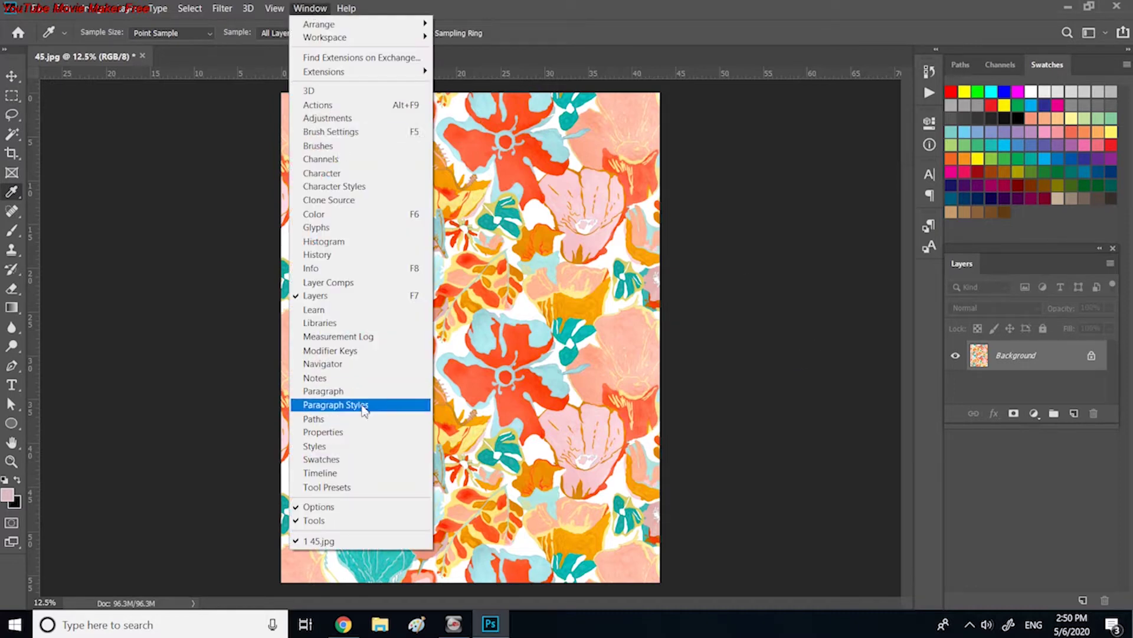
pyautogui.click(334, 460)
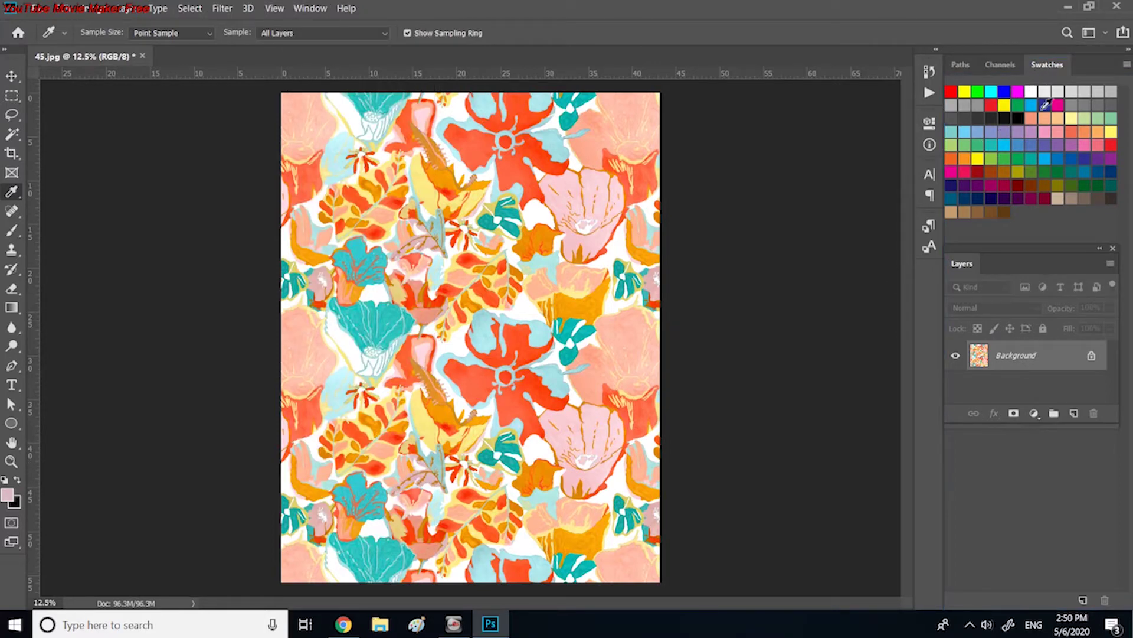
pyautogui.click(1128, 66)
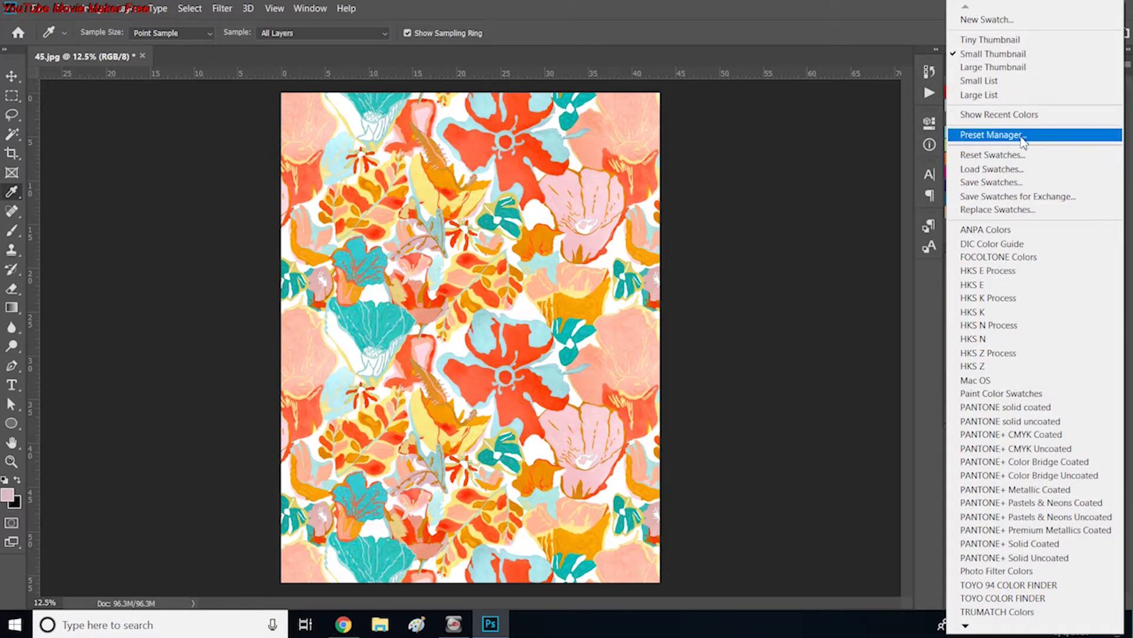
pyautogui.click(1026, 135)
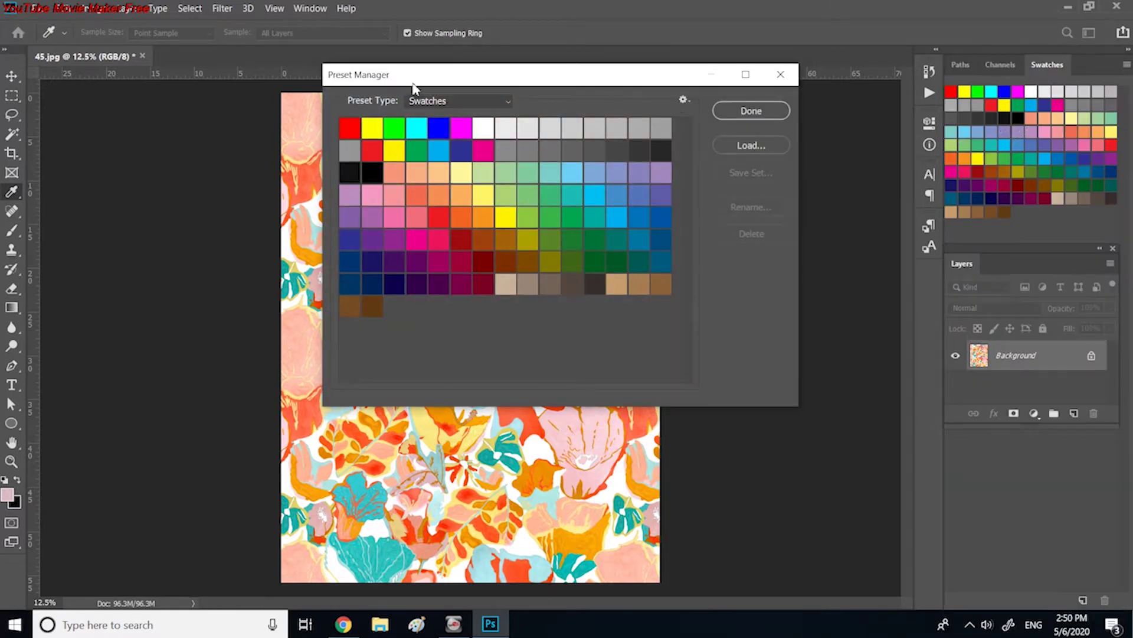
pyautogui.click(508, 105)
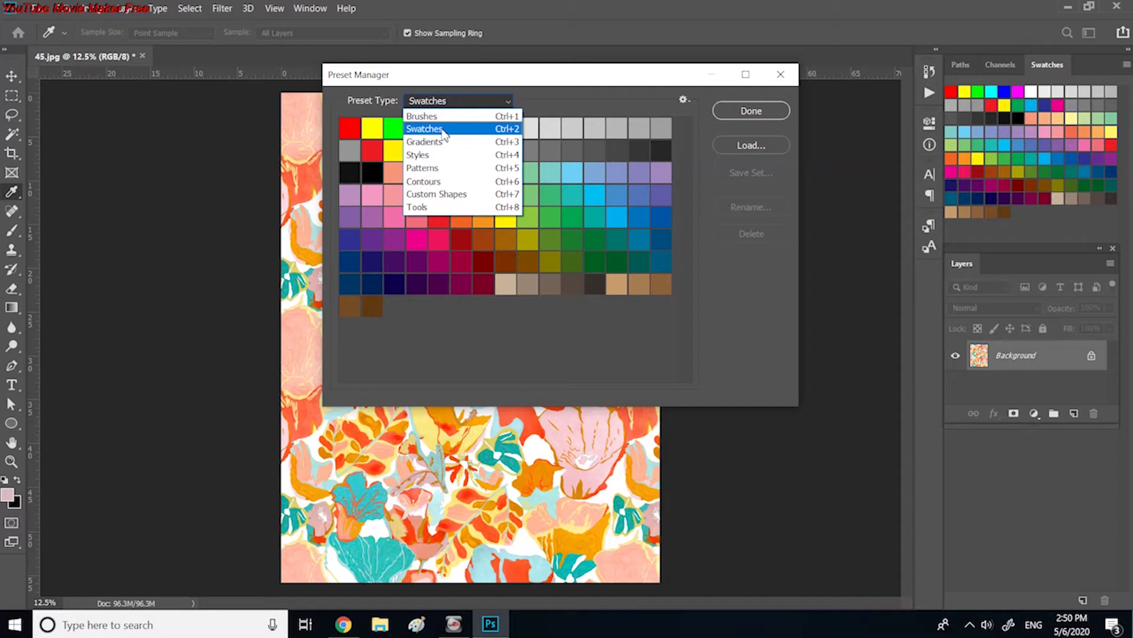
pyautogui.click(444, 130)
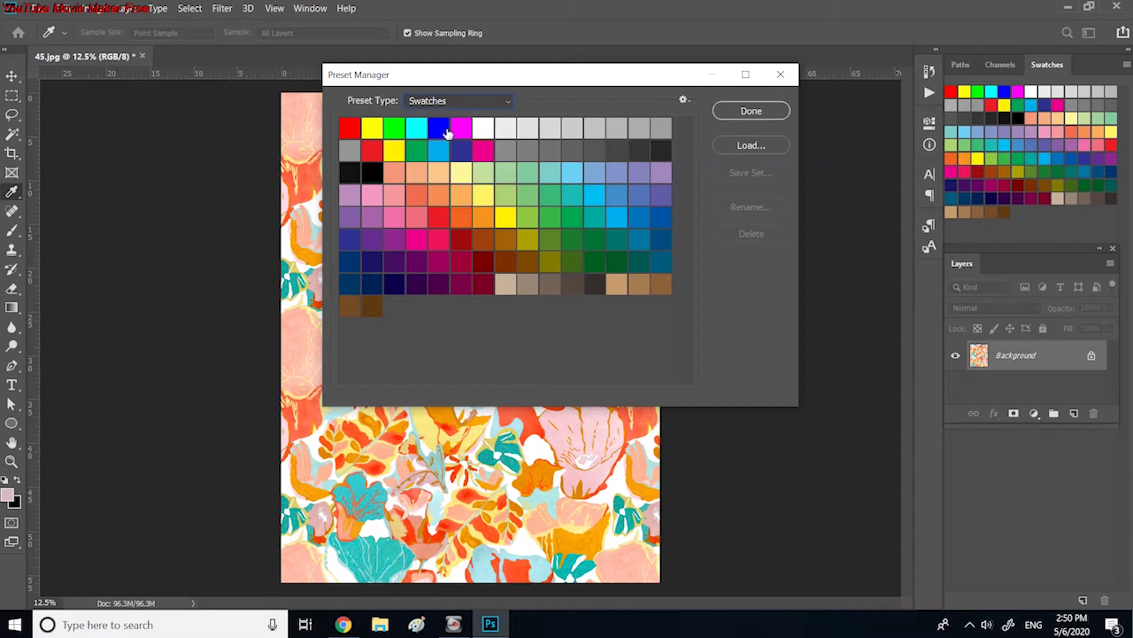
# Delete all the existing swatches in the Preset Manager and close it
pyautogui.click(353, 134)
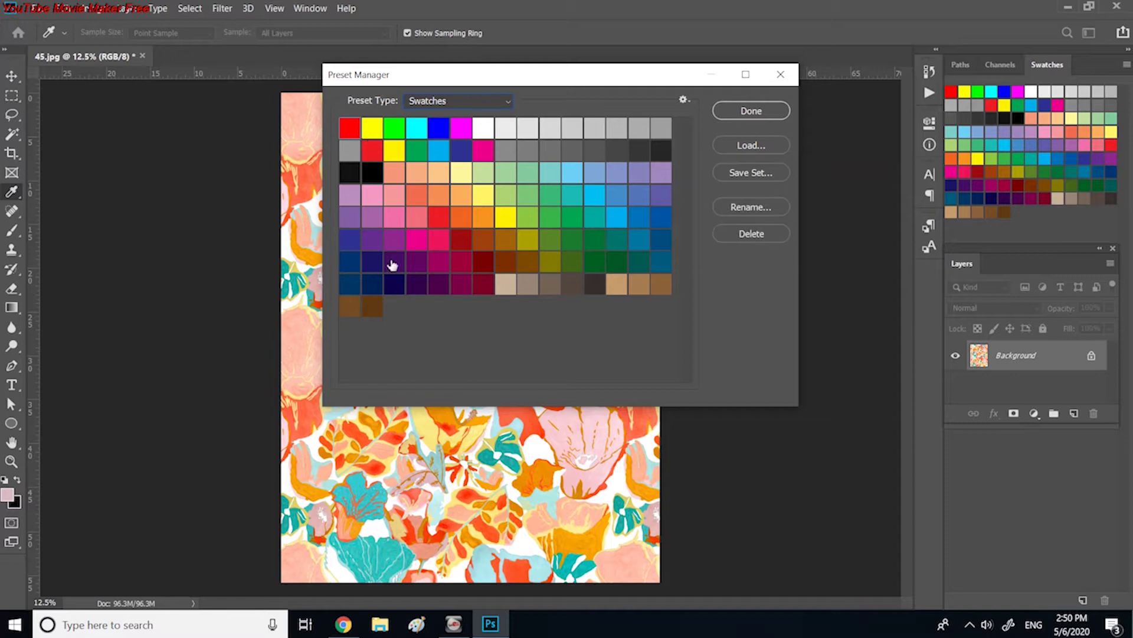
pyautogui.keyDown('shift'); pyautogui.click(371, 307); pyautogui.keyUp('shift')
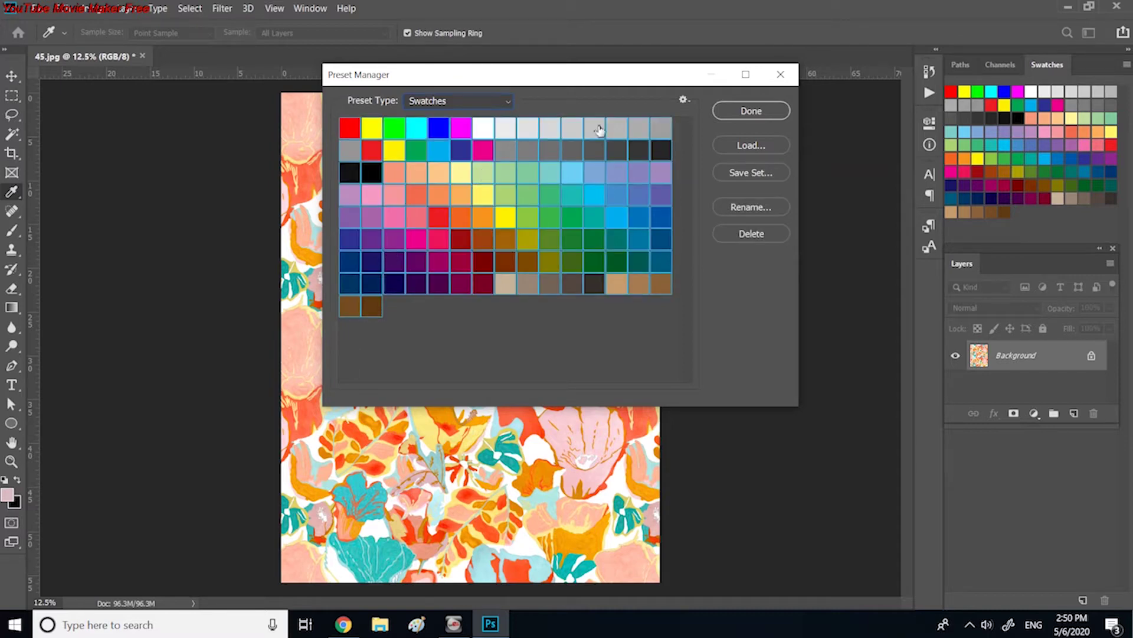
pyautogui.click(749, 235)
pyautogui.click(761, 110)
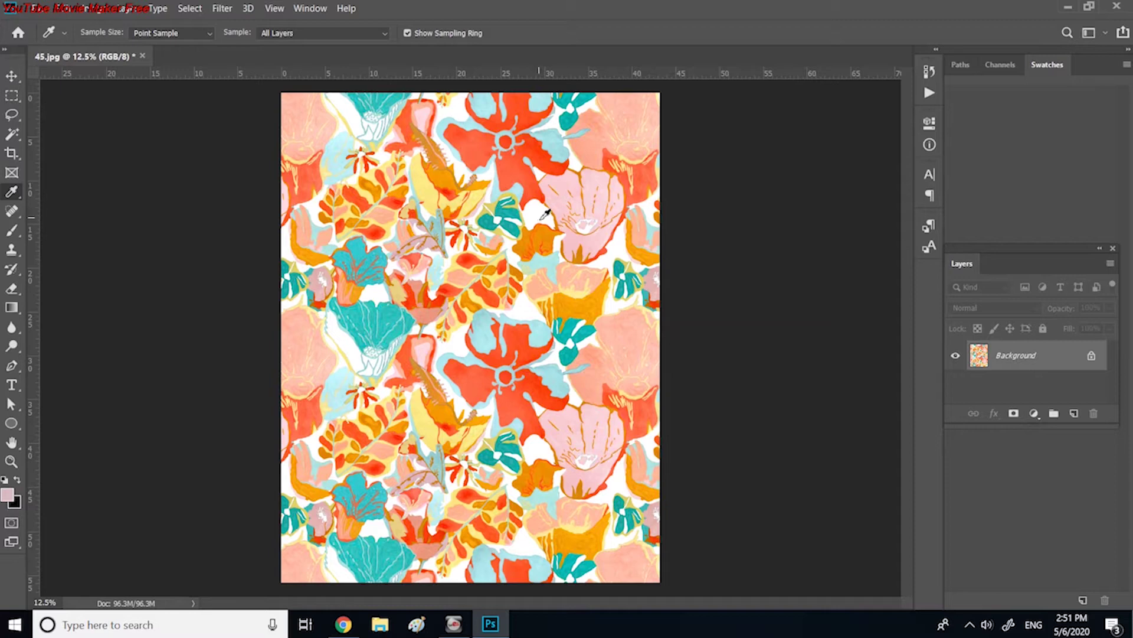
# Sample the white background and a light blue petal edge from the pattern and add each as a new swatch
pyautogui.click(542, 216)
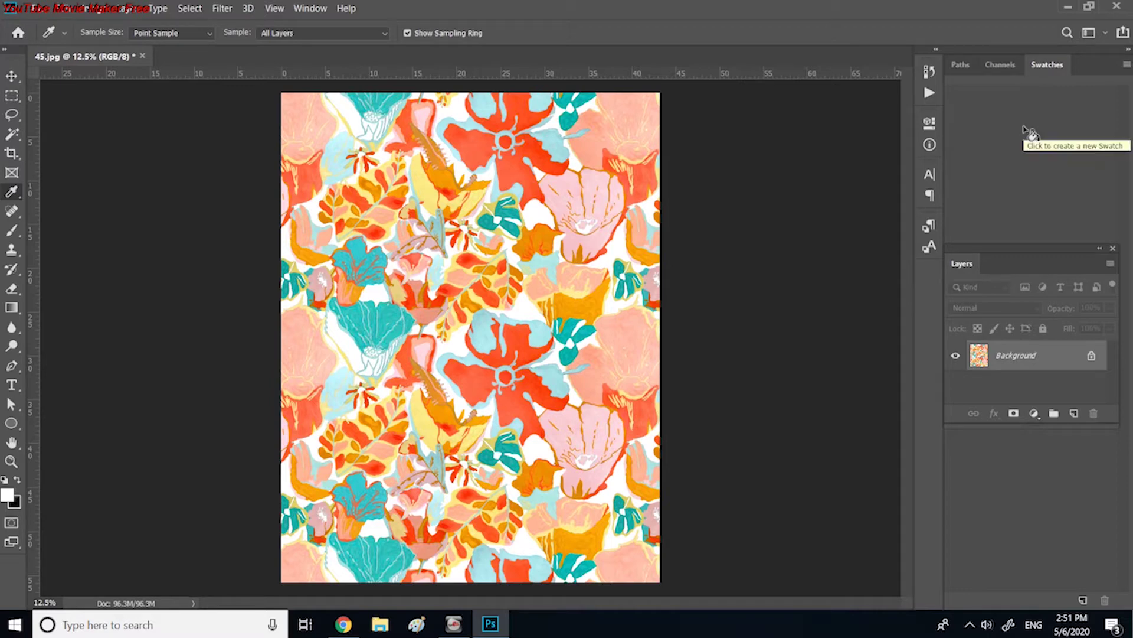
pyautogui.click(1024, 128)
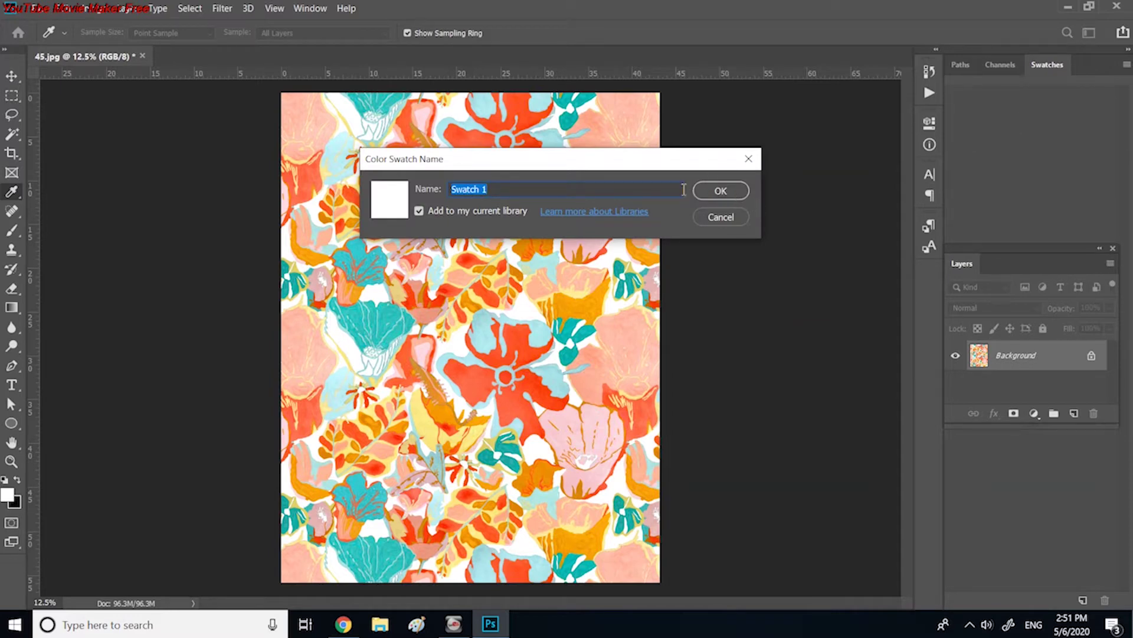
pyautogui.click(723, 193)
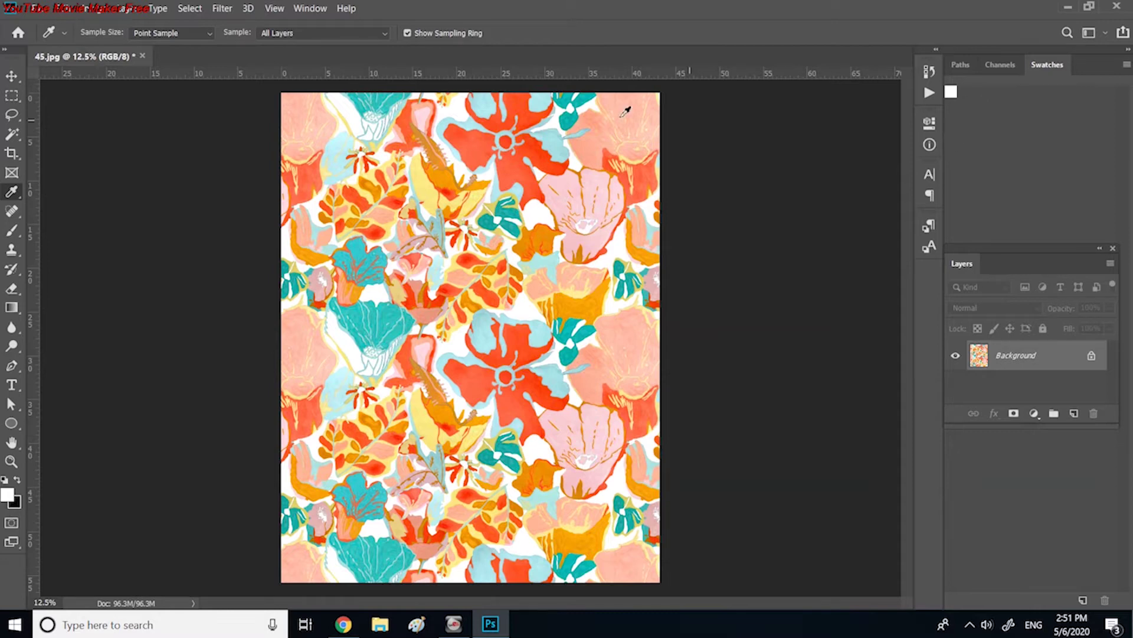
pyautogui.click(539, 97)
pyautogui.click(948, 126)
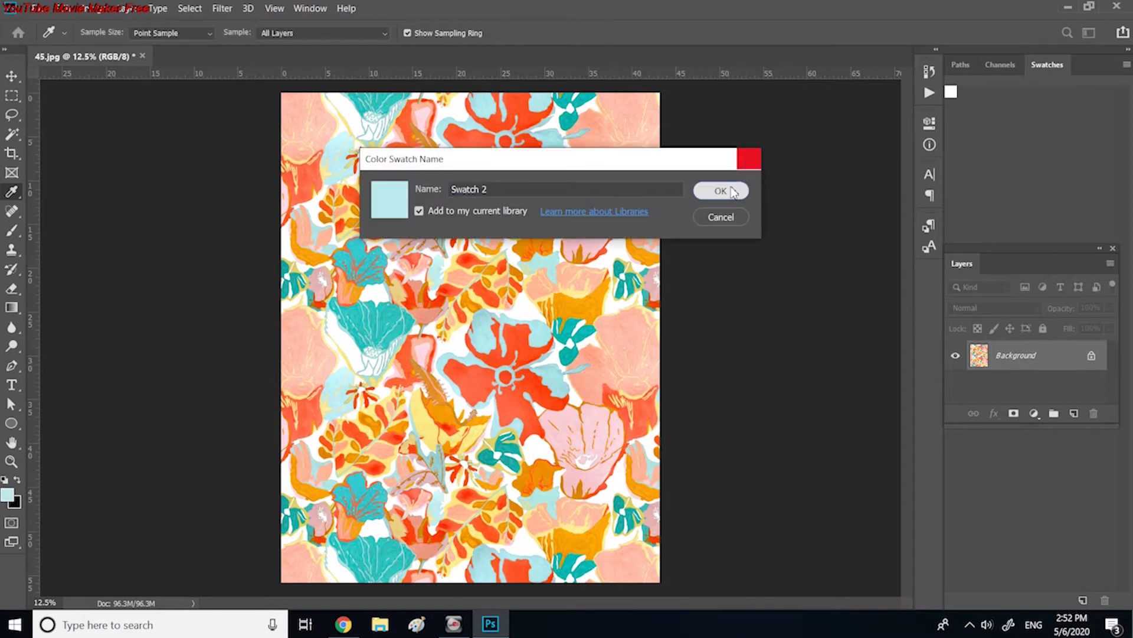
pyautogui.click(742, 160)
# Add new swatches sampled from the pale pink bud and the peach flower along the pattern's upper edge
pyautogui.click(429, 109)
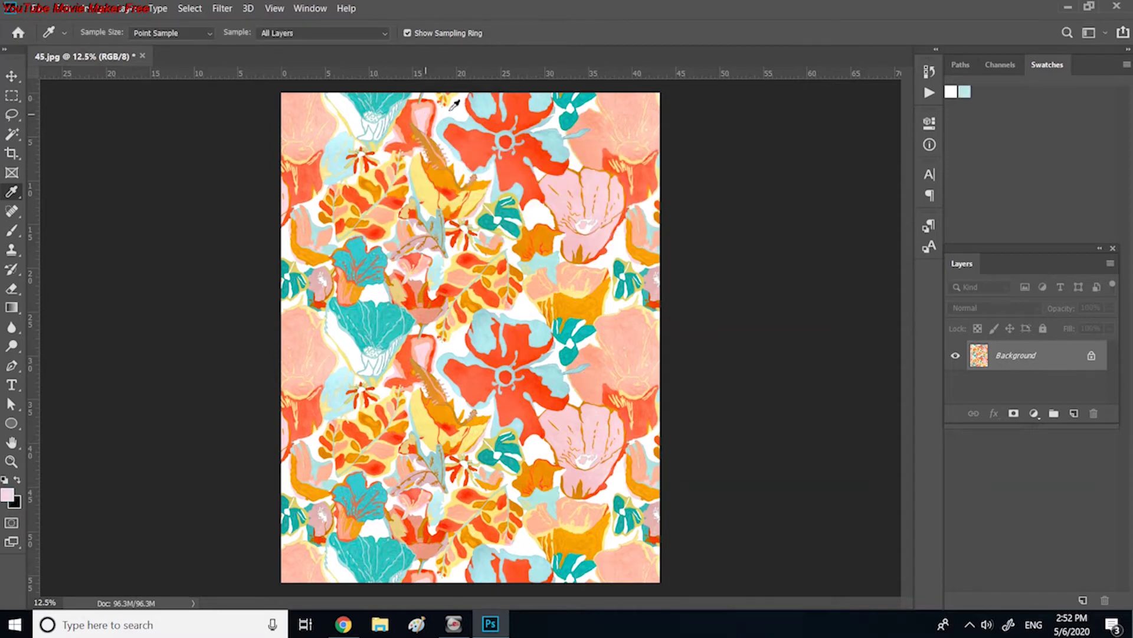
pyautogui.click(1021, 157)
pyautogui.click(696, 194)
pyautogui.click(646, 106)
pyautogui.click(1034, 157)
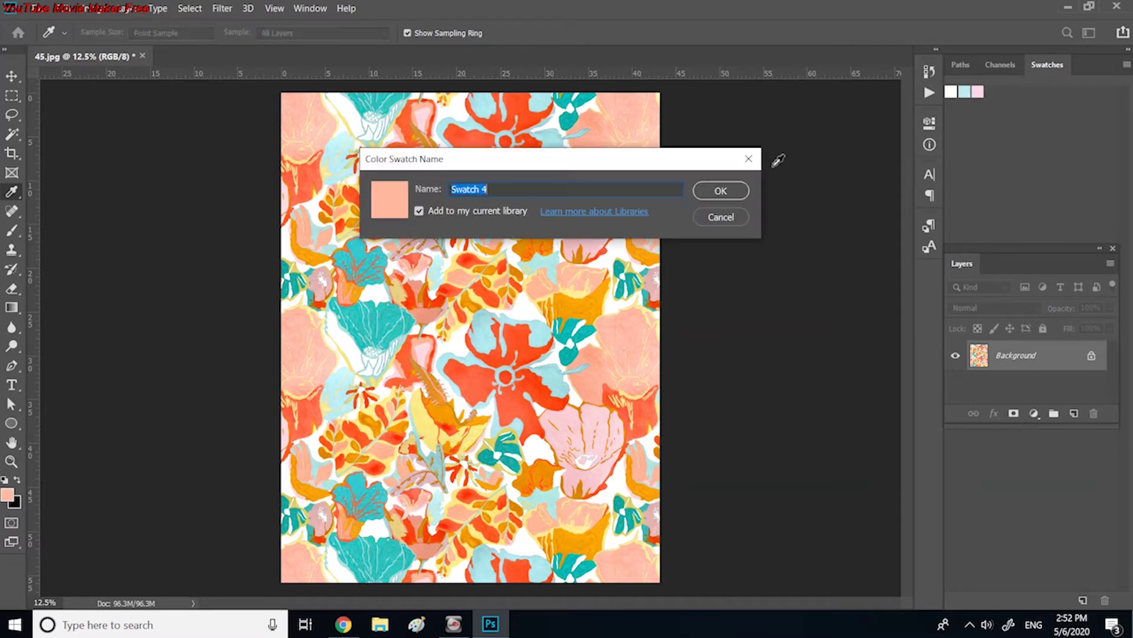
pyautogui.click(728, 190)
# Add two orange-red swatches sampled from the red parts of the floral pattern
pyautogui.click(409, 115)
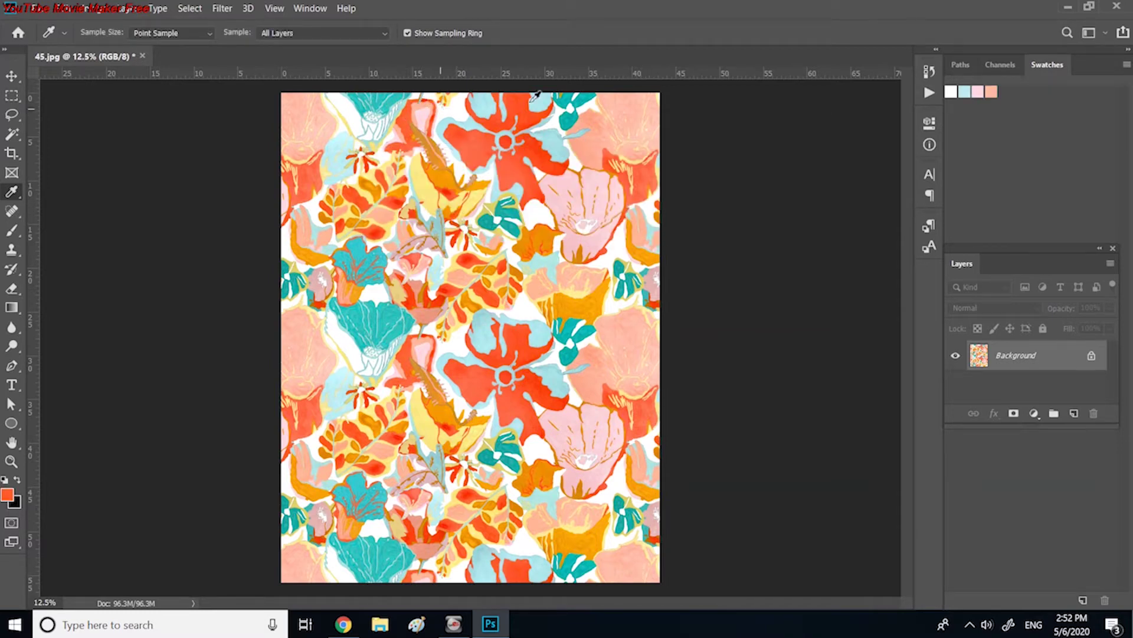
pyautogui.click(980, 147)
pyautogui.click(720, 190)
pyautogui.click(980, 151)
pyautogui.click(717, 190)
# Add an orange swatch from the small flower and a lighter yellow-orange swatch, both sampled from the pattern
pyautogui.click(548, 236)
pyautogui.click(1035, 154)
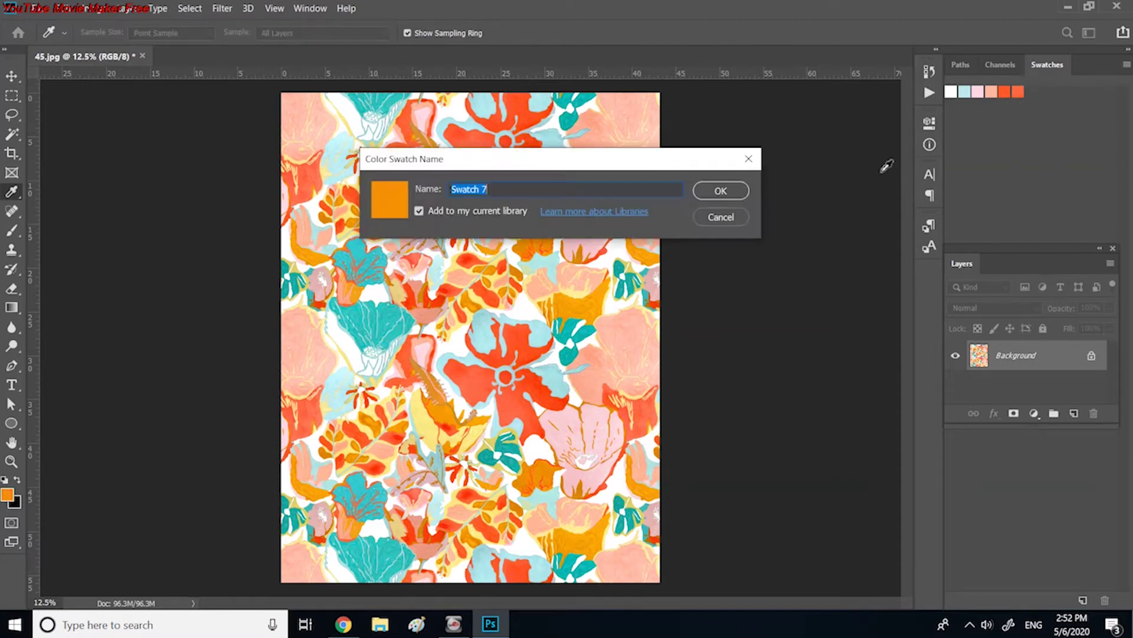
pyautogui.click(720, 190)
pyautogui.click(984, 187)
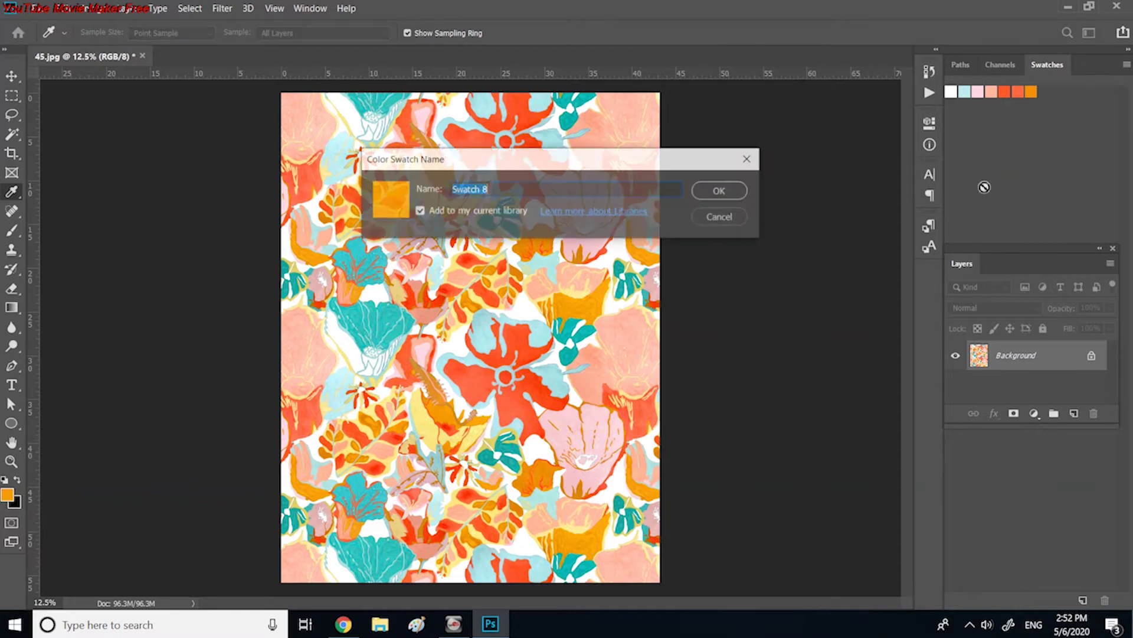
pyautogui.click(736, 192)
# Add a teal swatch and a light blue swatch sampled from the leaves and petals mid-pattern
pyautogui.click(597, 318)
pyautogui.click(1070, 183)
pyautogui.click(720, 189)
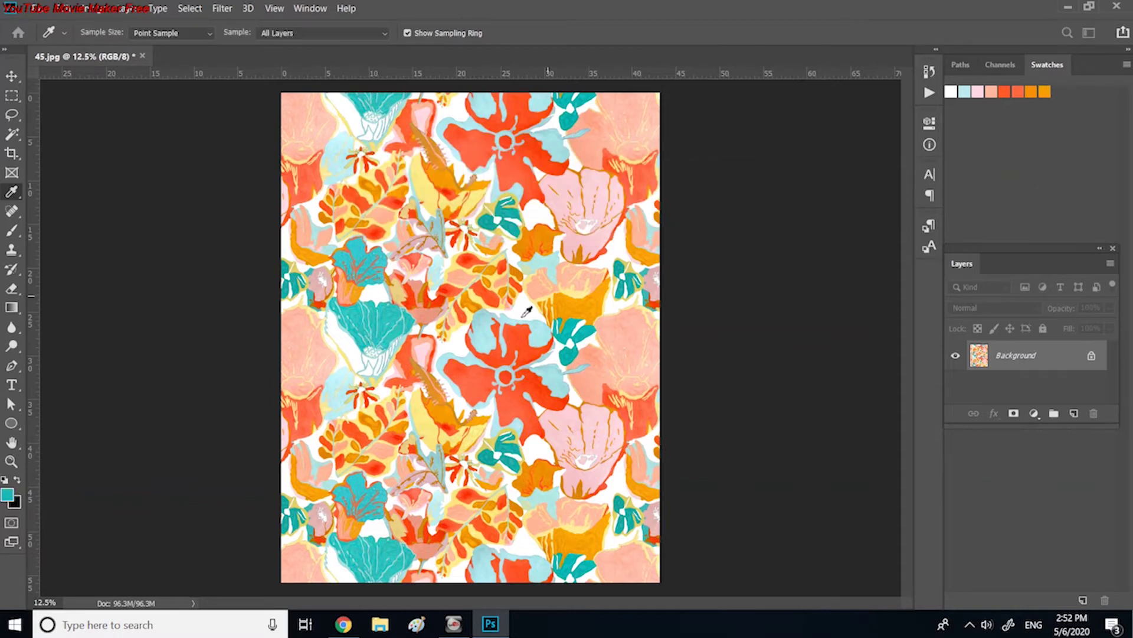
pyautogui.click(549, 332)
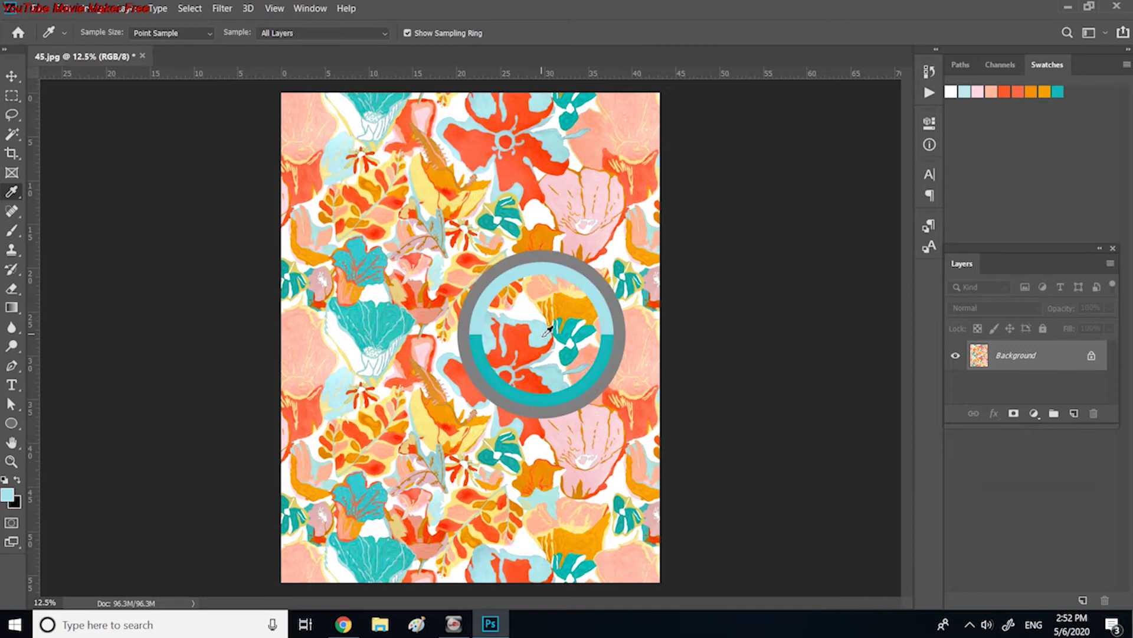
pyautogui.click(1026, 185)
pyautogui.click(728, 188)
# Add a pink swatch from the large lower pink flower and a peach swatch from the large peach flower
pyautogui.click(568, 421)
pyautogui.click(1029, 179)
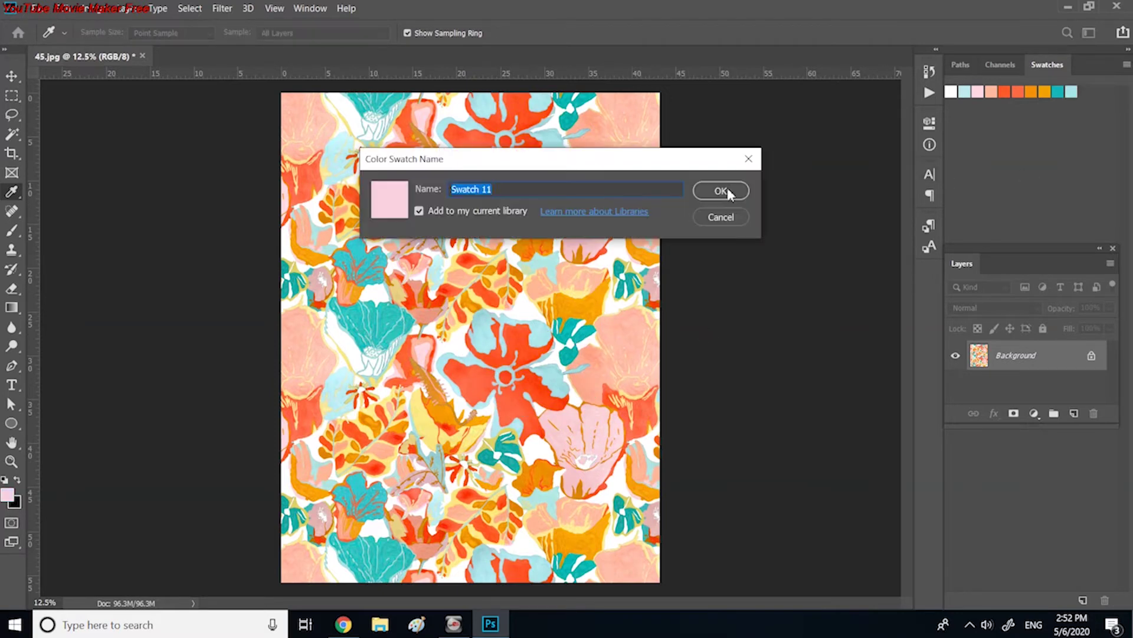
pyautogui.click(729, 192)
pyautogui.click(632, 324)
pyautogui.click(1063, 155)
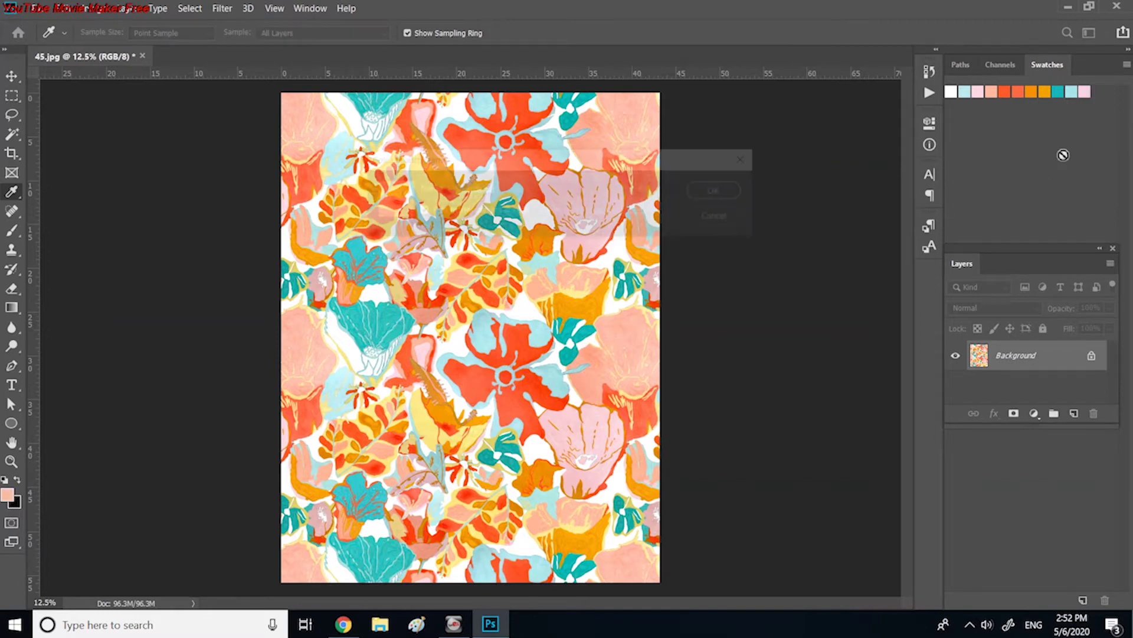
pyautogui.click(738, 193)
# Add a pale yellow swatch and a dusty pink swatch sampled from the pattern
pyautogui.click(537, 451)
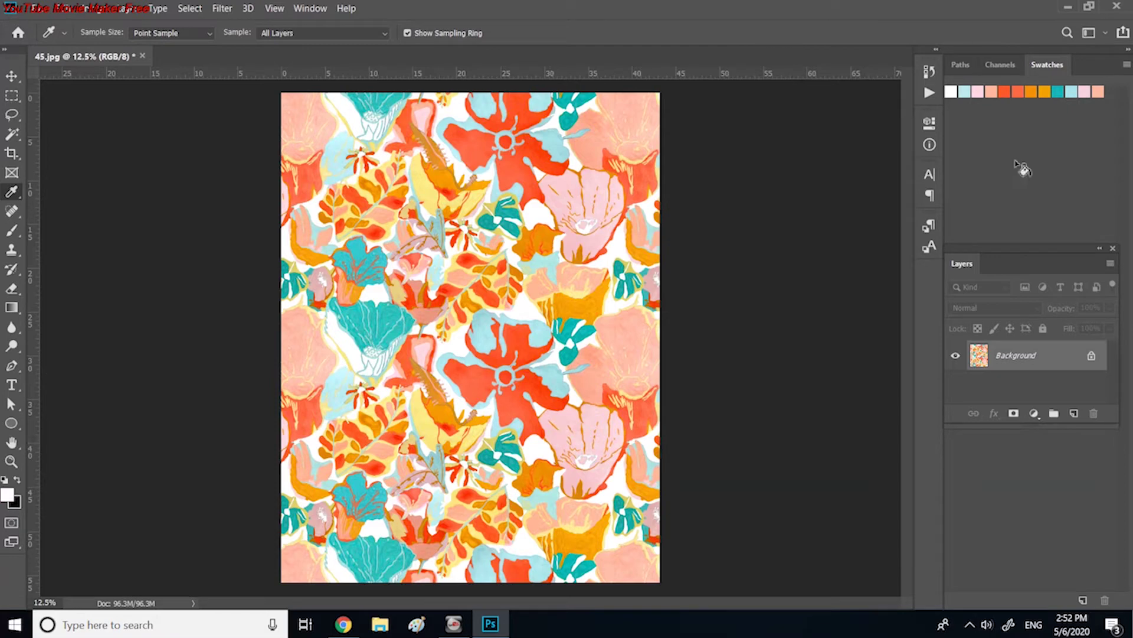
pyautogui.click(583, 282)
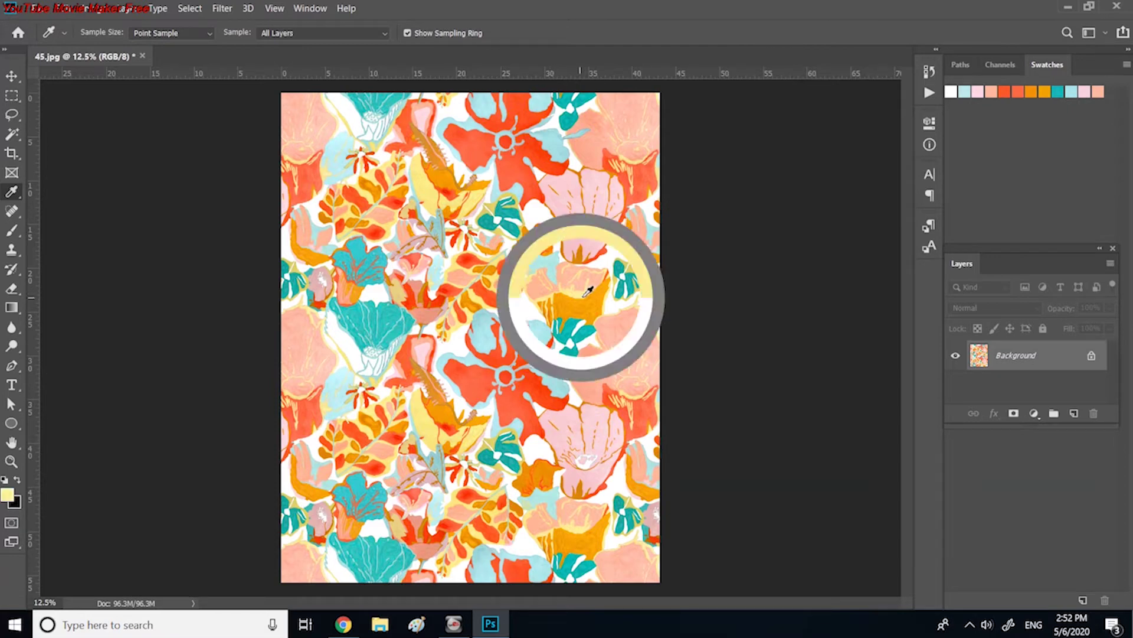
pyautogui.click(994, 180)
pyautogui.click(726, 190)
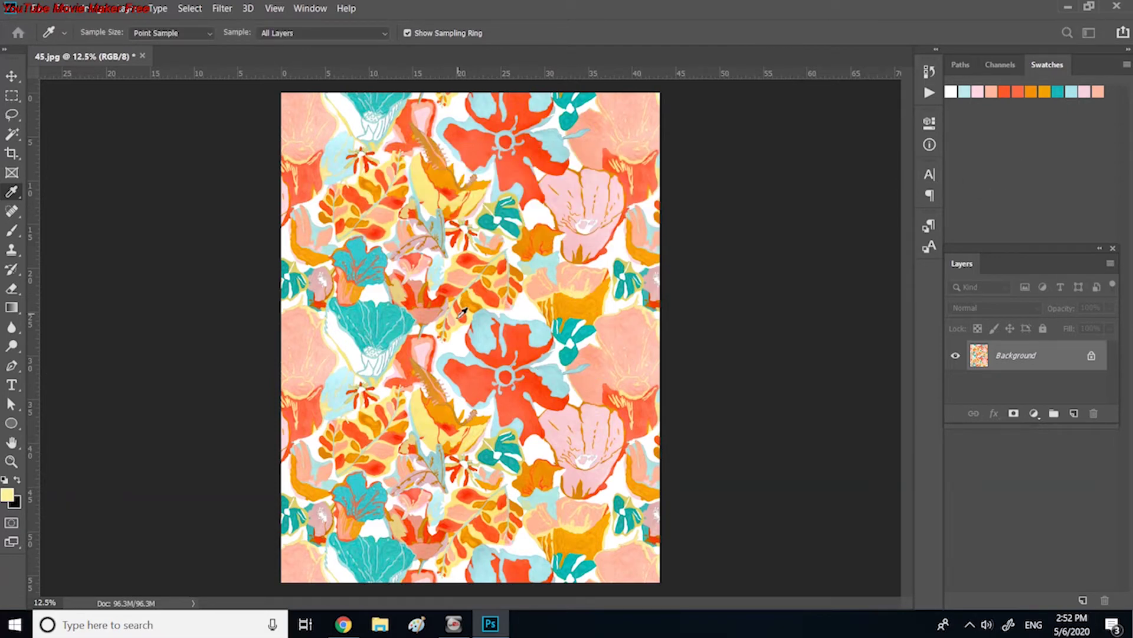
pyautogui.click(438, 469)
pyautogui.click(1036, 157)
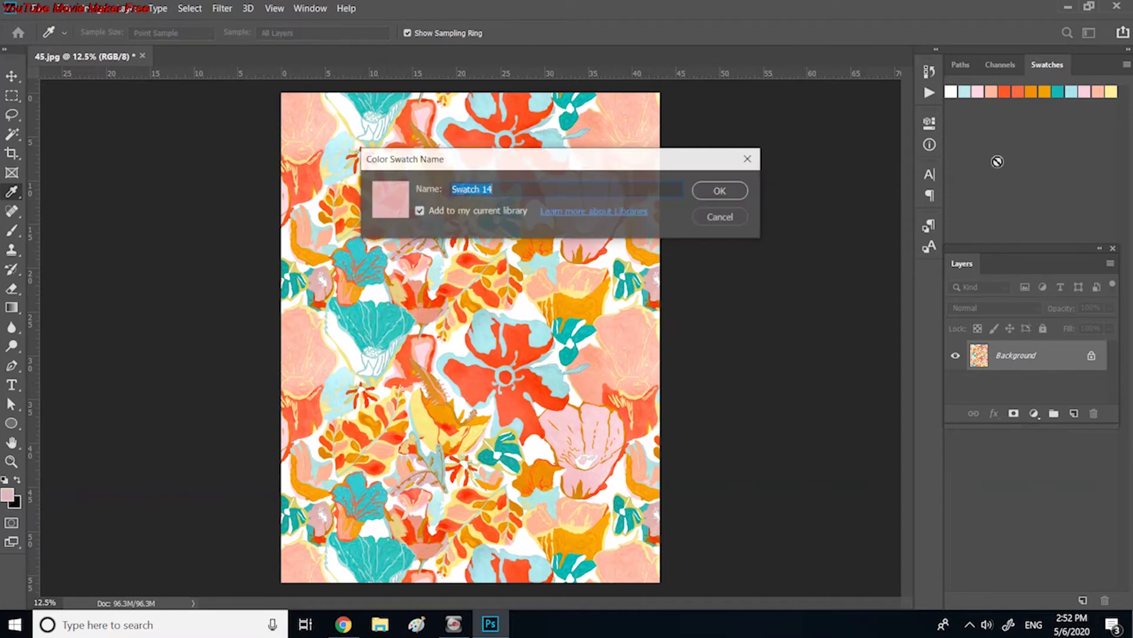
pyautogui.click(722, 190)
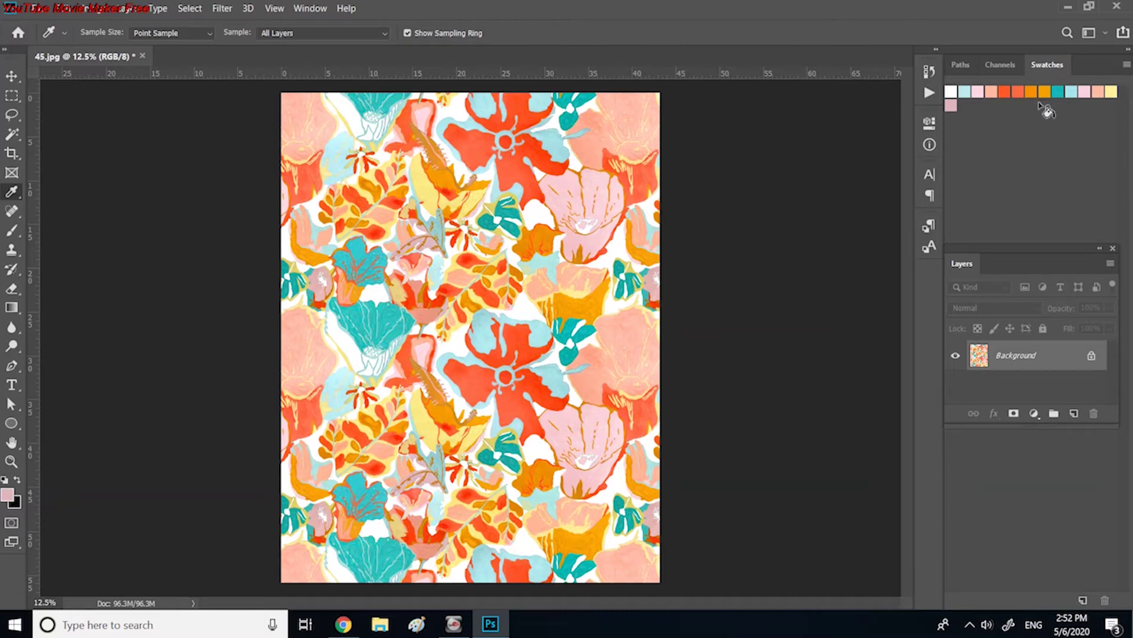
# Save the swatch set to the Desktop as an ACO file named "swatches 2"
pyautogui.click(1127, 66)
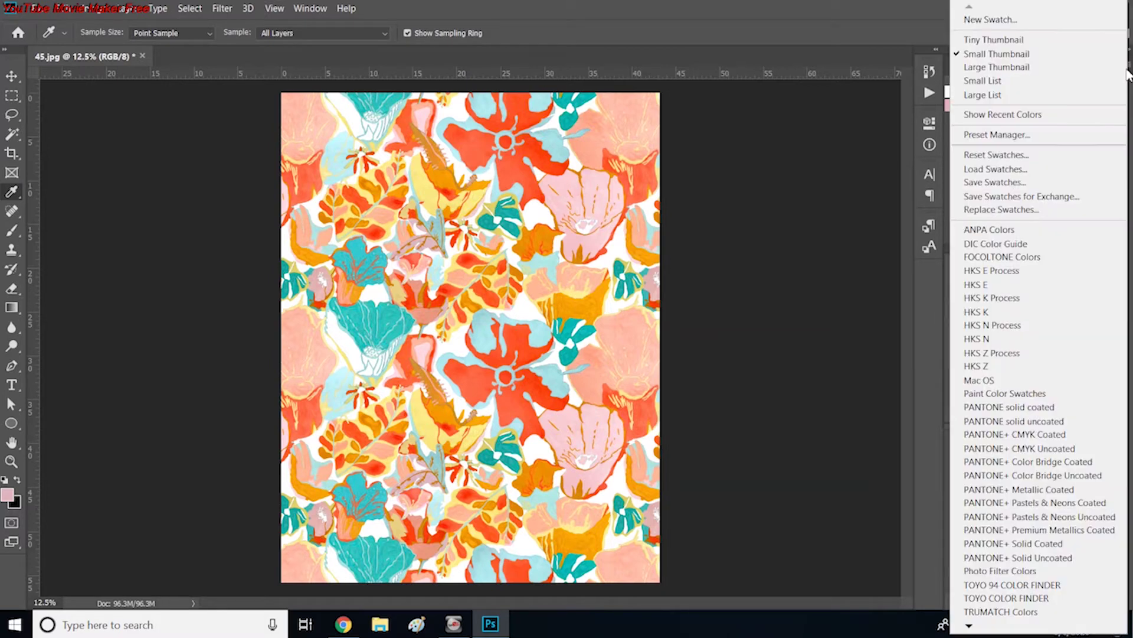
pyautogui.click(1032, 184)
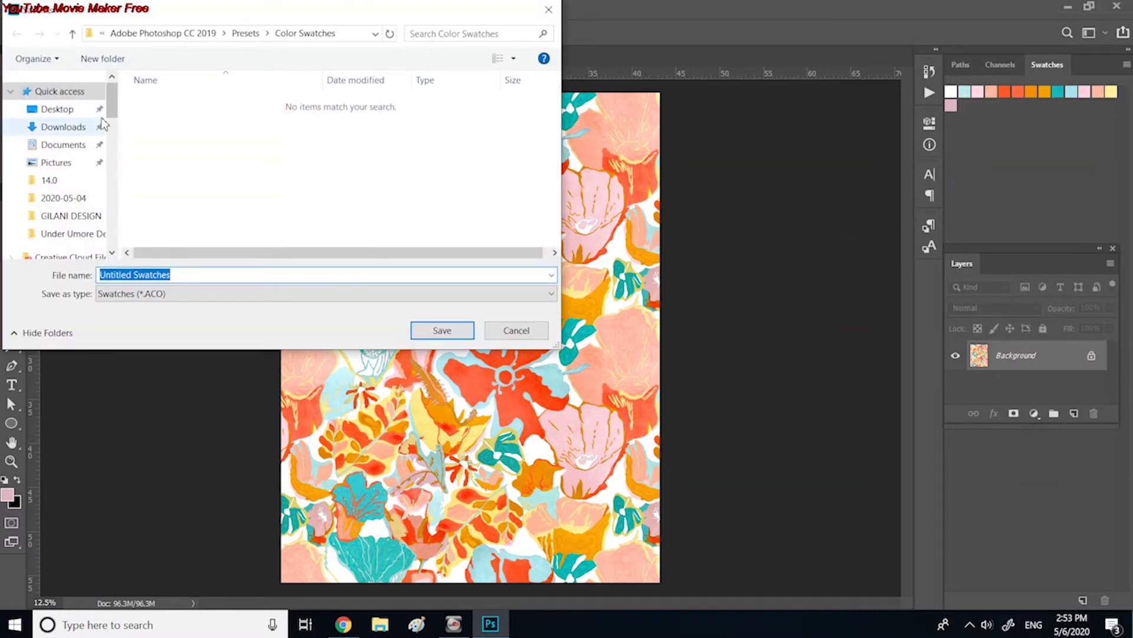
pyautogui.click(65, 109)
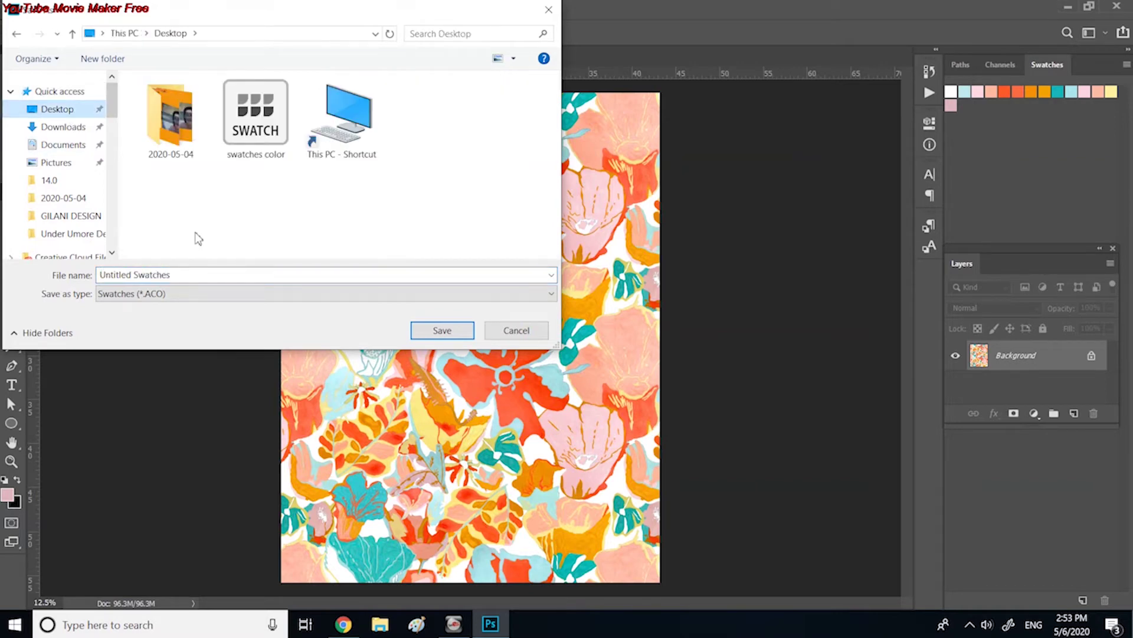
pyautogui.click(179, 275)
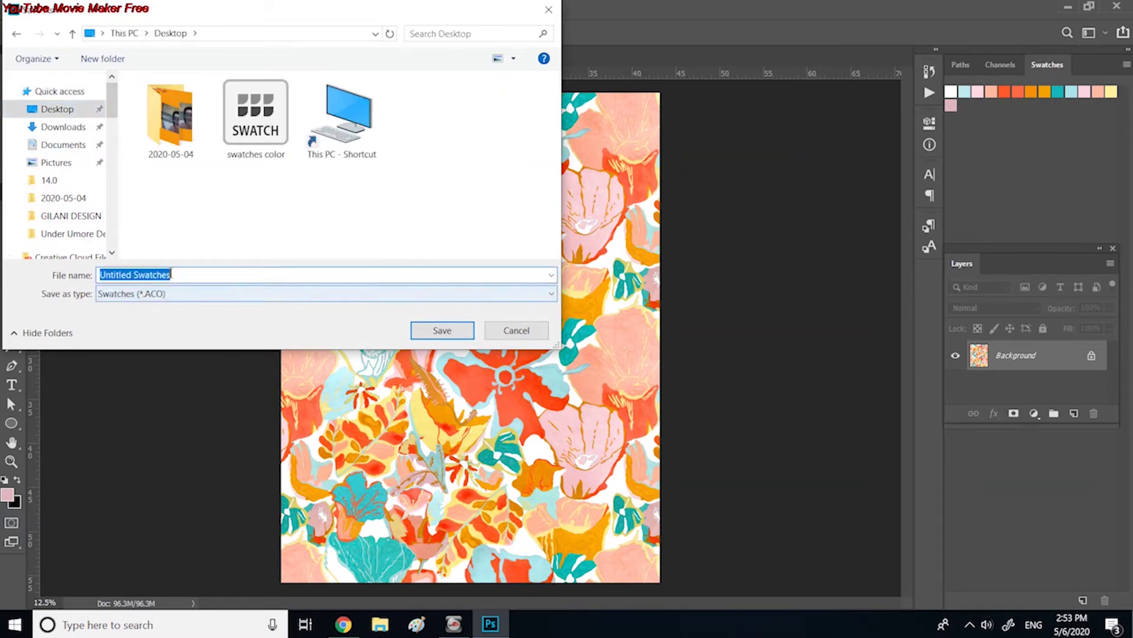
pyautogui.write('sw')
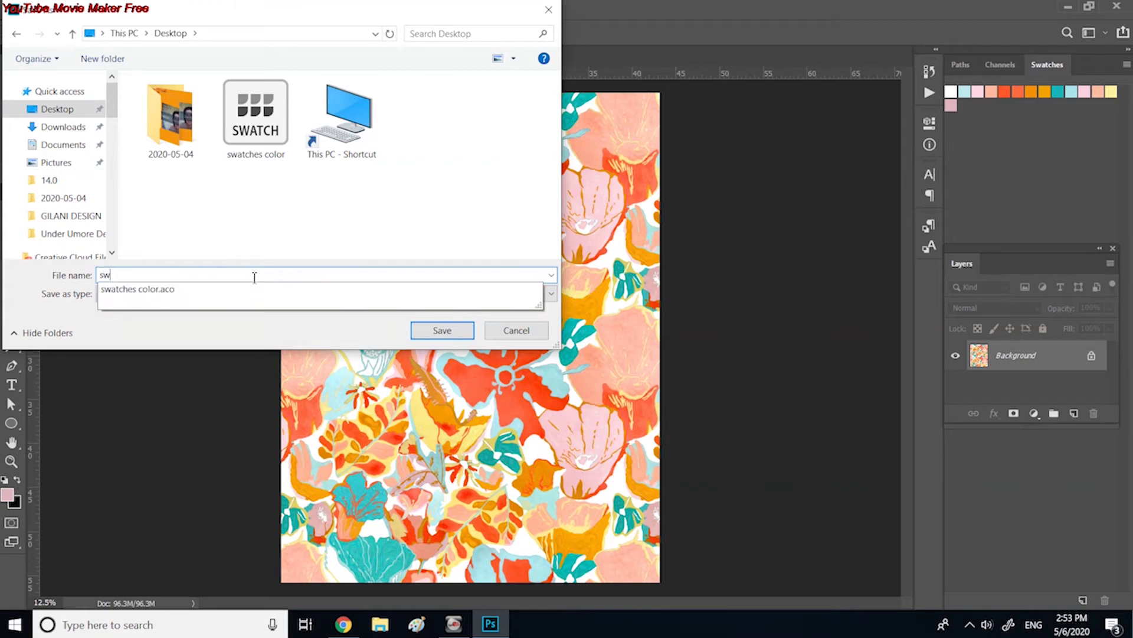
pyautogui.write('atches 2')
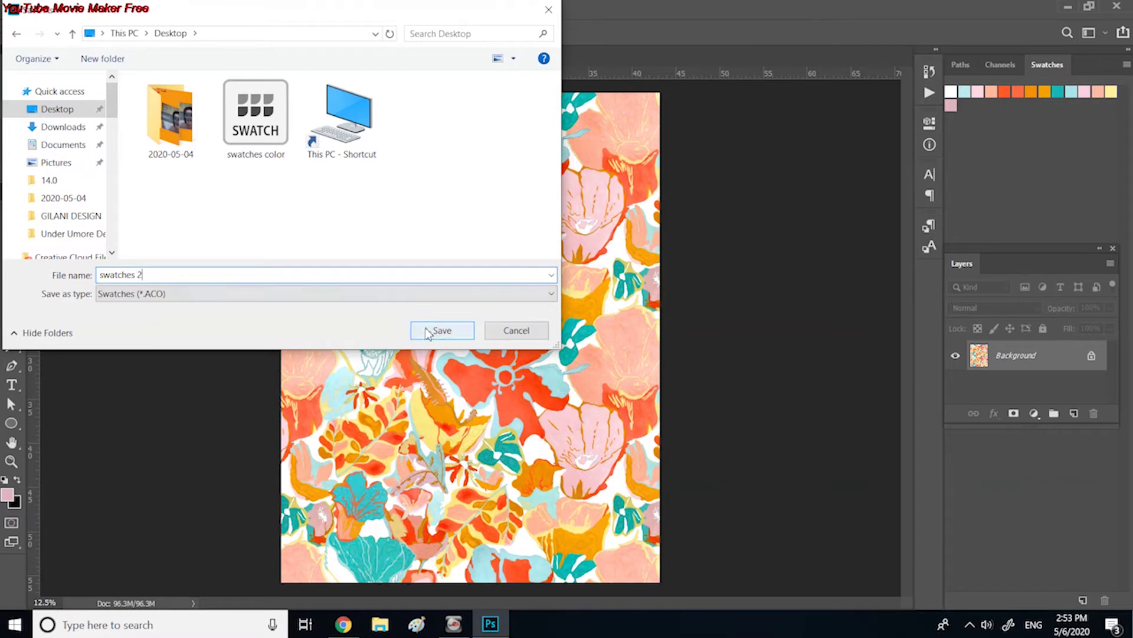
pyautogui.click(443, 330)
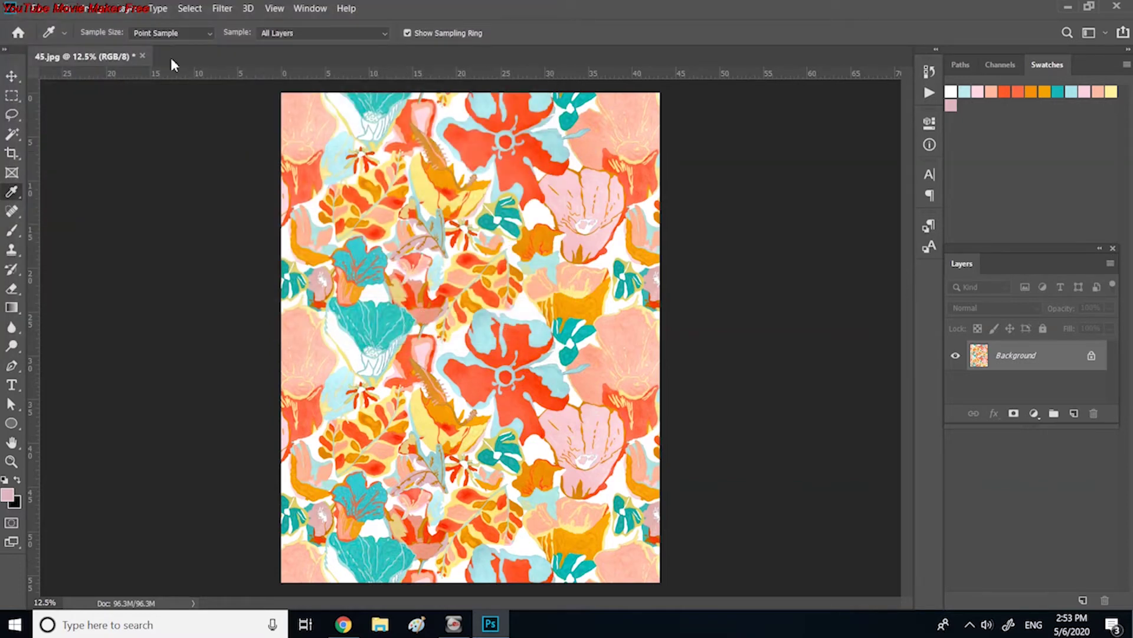
# Start converting the image's color mode to Indexed Color
pyautogui.click(96, 8)
pyautogui.moveTo(101, 27)
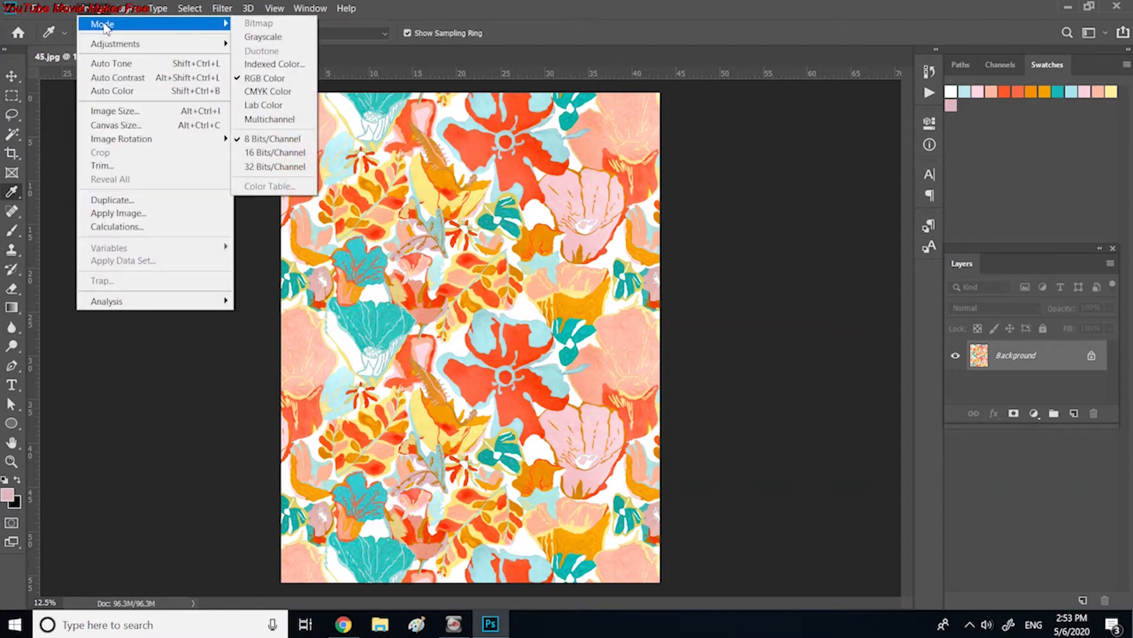
pyautogui.click(286, 72)
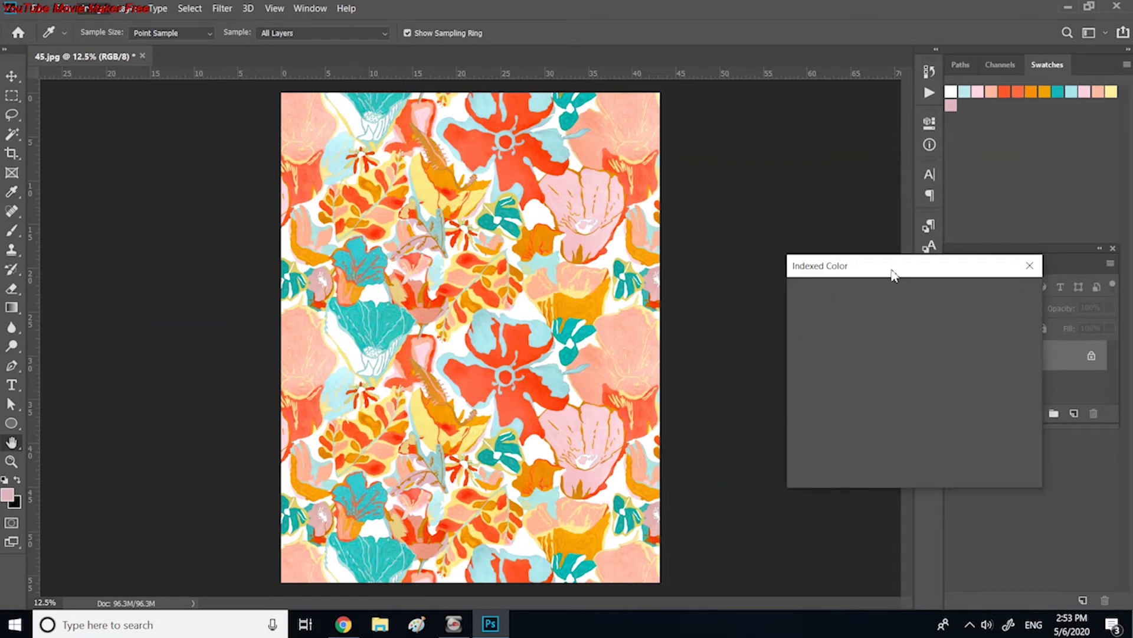
pyautogui.moveTo(891, 269); pyautogui.dragTo(774, 196)
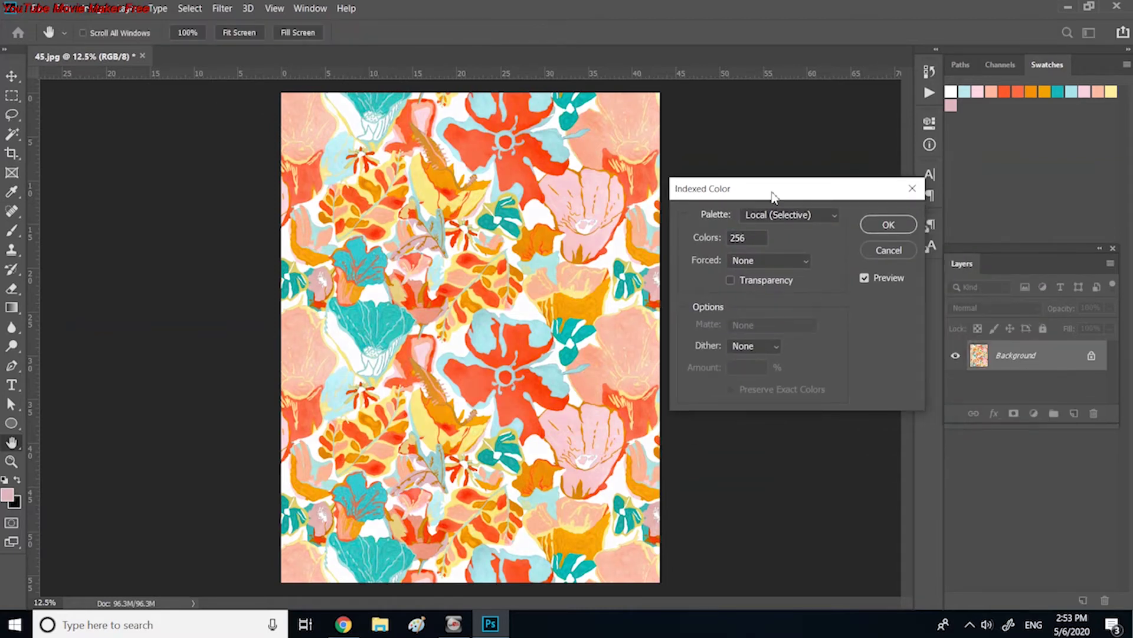
pyautogui.click(828, 218)
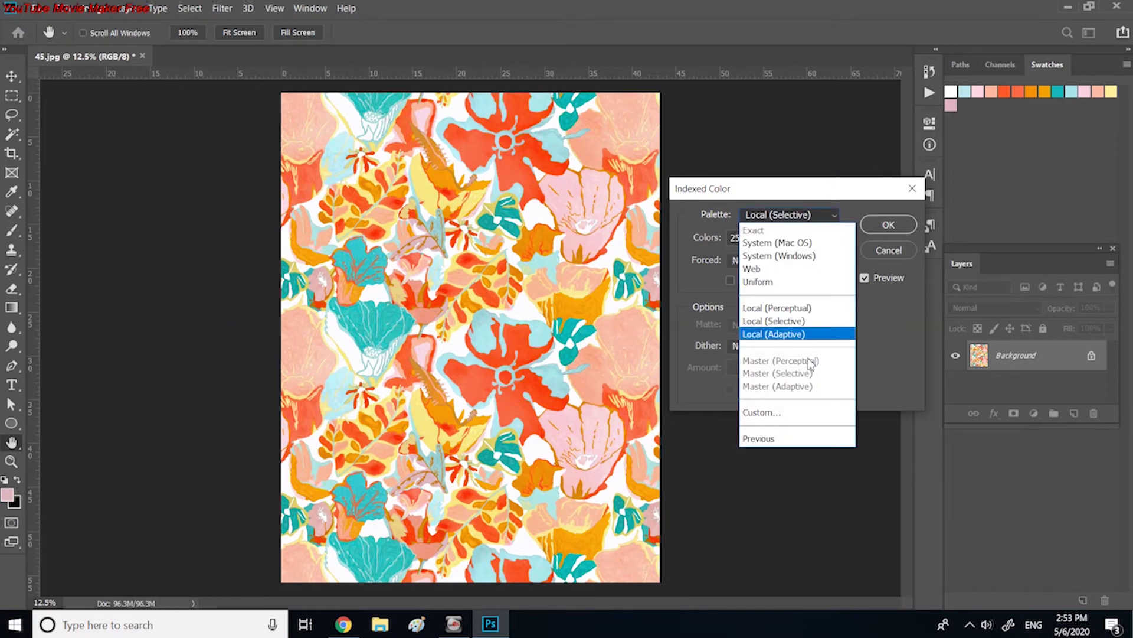
pyautogui.click(757, 413)
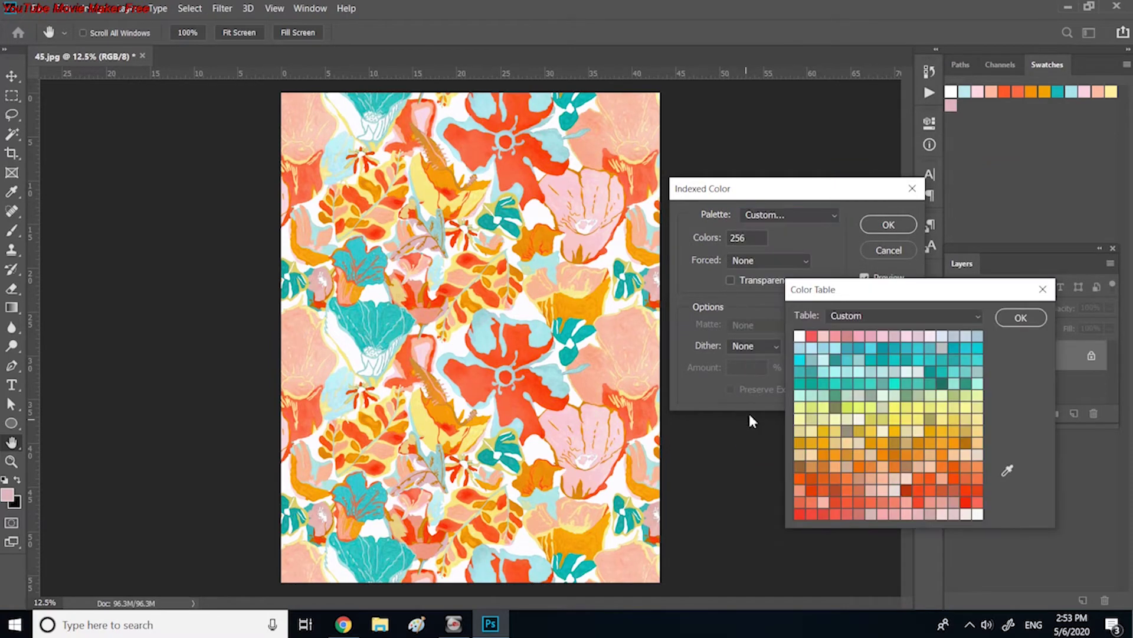
pyautogui.click(1036, 349)
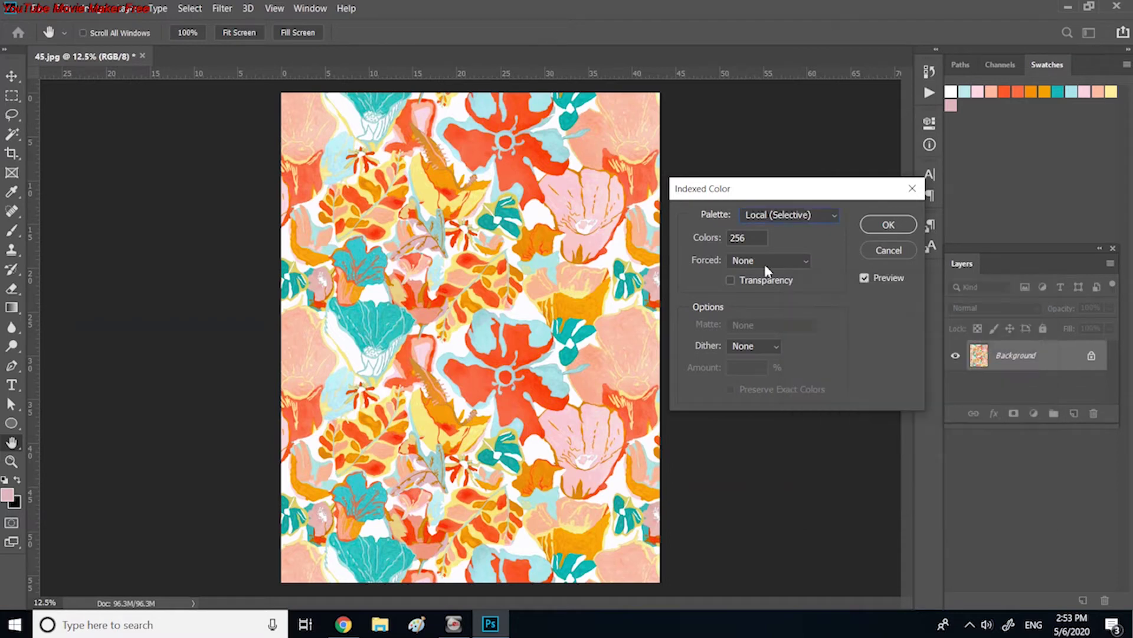
# Set both Forced and Dither to None for the indexed conversion and turn off its preview
pyautogui.click(803, 262)
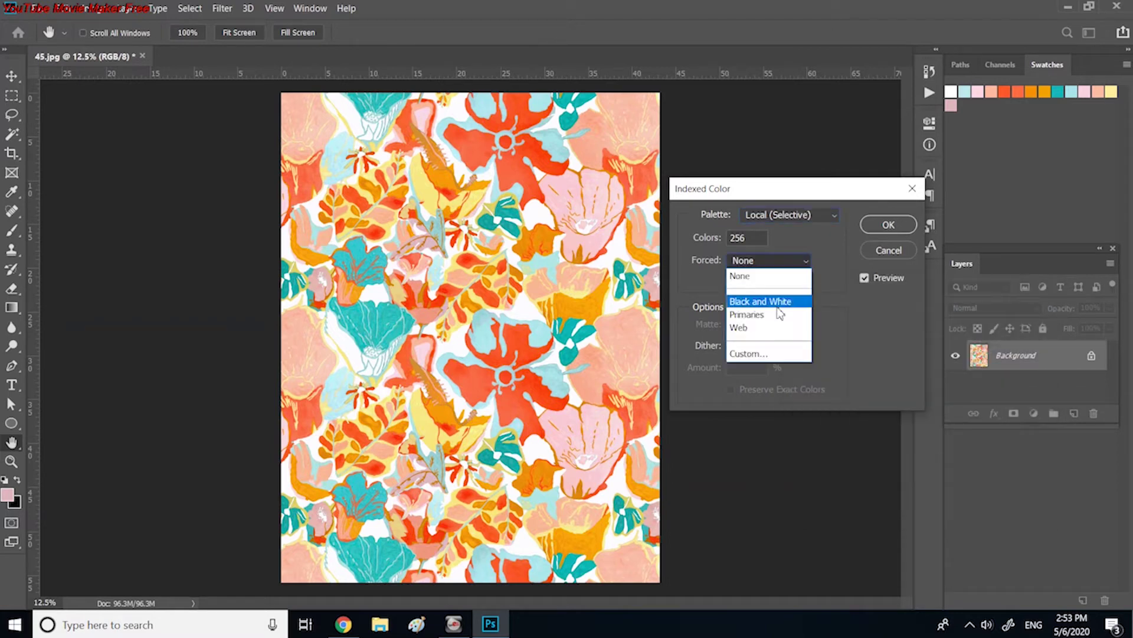
pyautogui.click(761, 275)
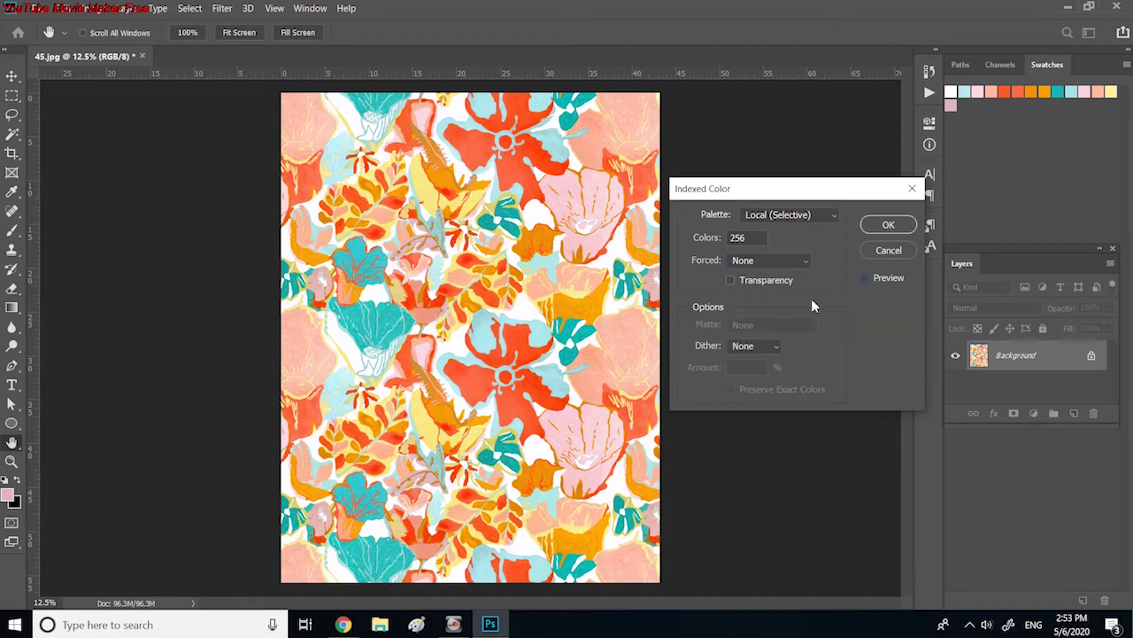
pyautogui.click(774, 348)
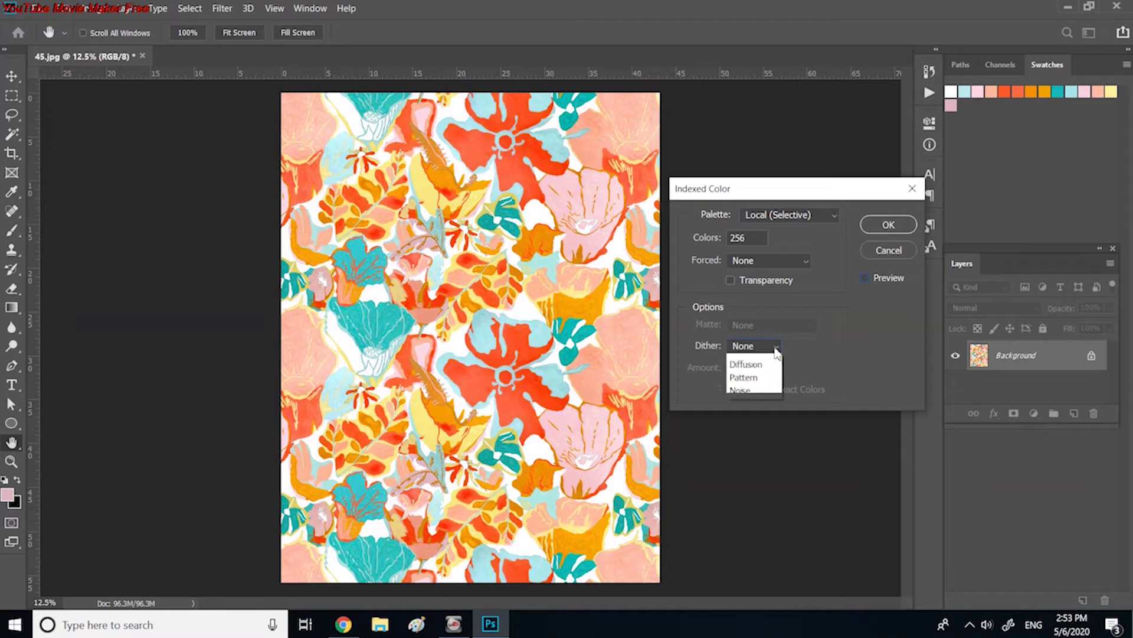
pyautogui.click(751, 361)
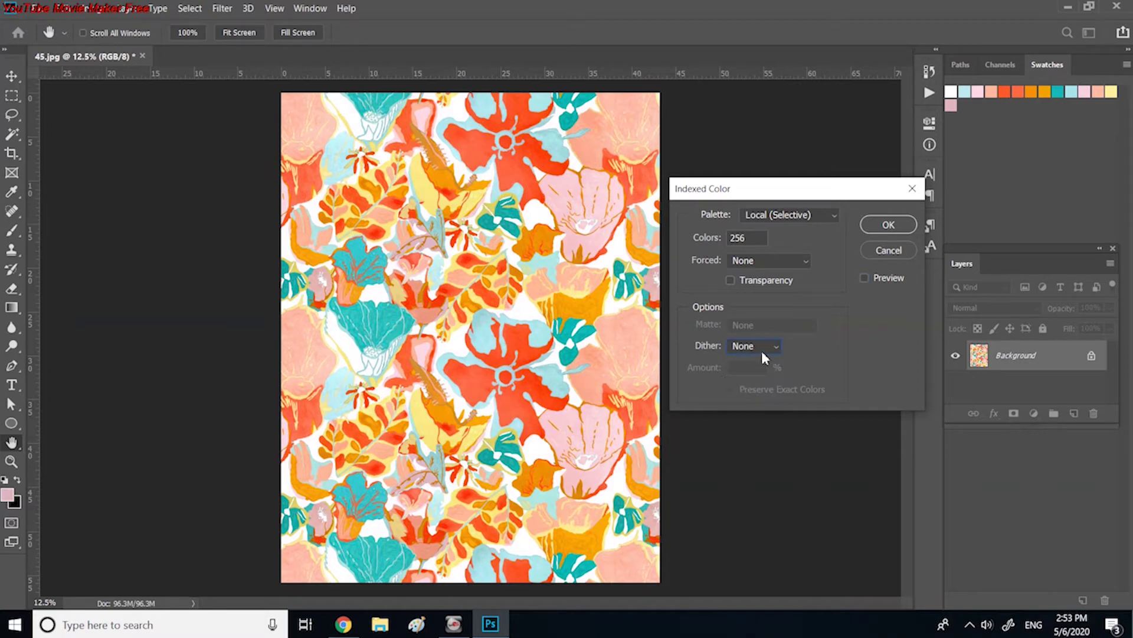
# Switch the indexed conversion to a custom palette and load the "swatches 2" ACO file from the Desktop into its color table
pyautogui.click(832, 217)
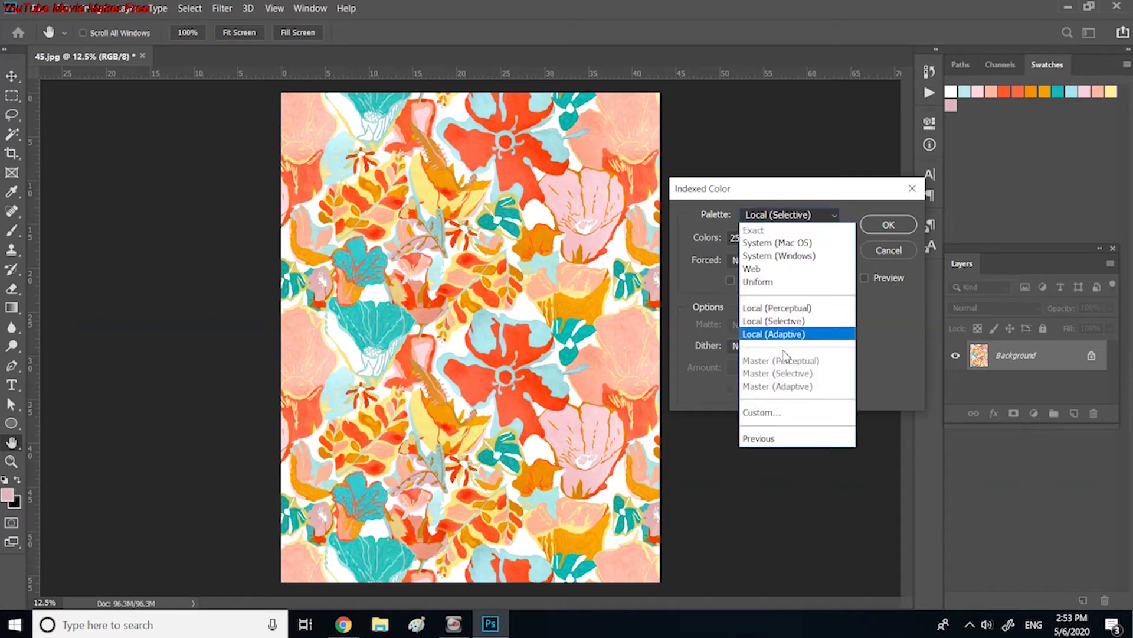
pyautogui.click(767, 417)
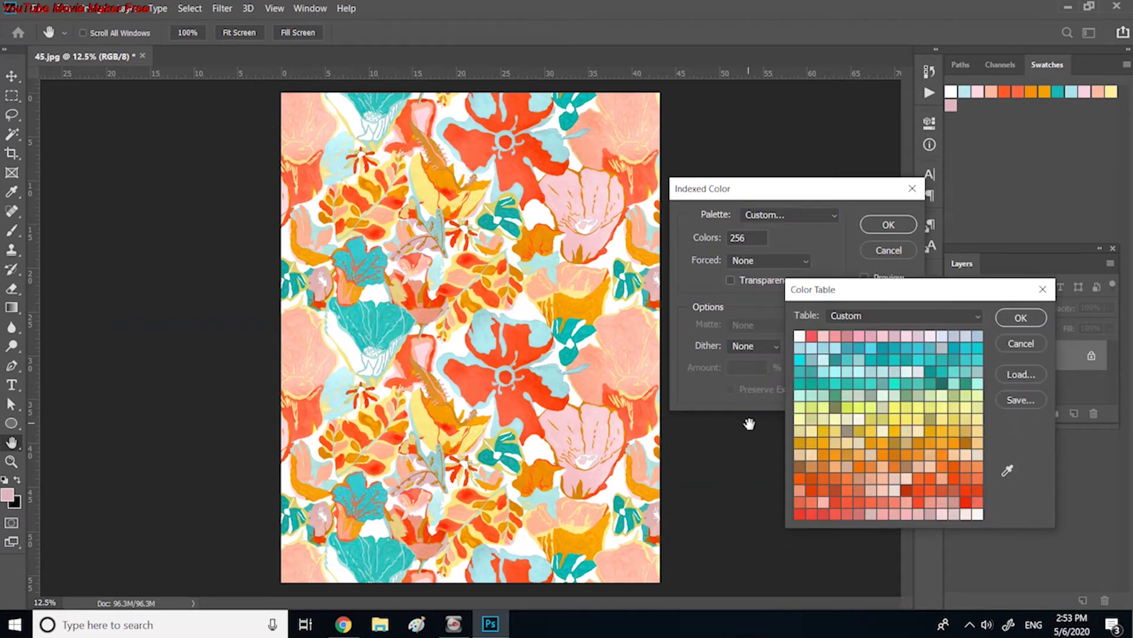
pyautogui.click(1011, 376)
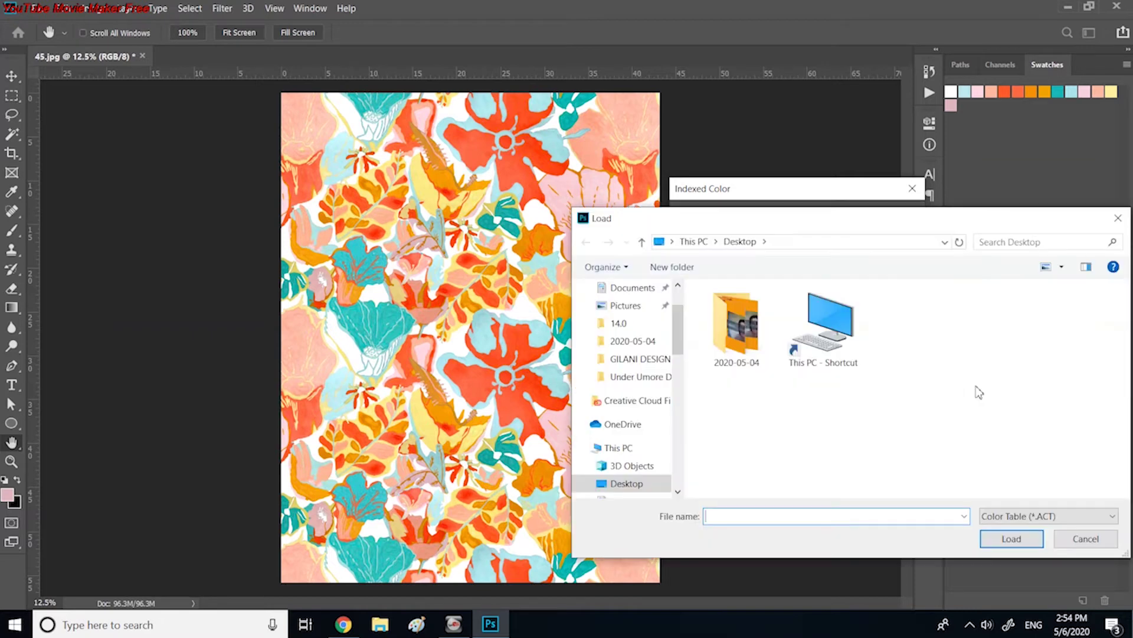
pyautogui.moveTo(860, 234); pyautogui.dragTo(544, 160)
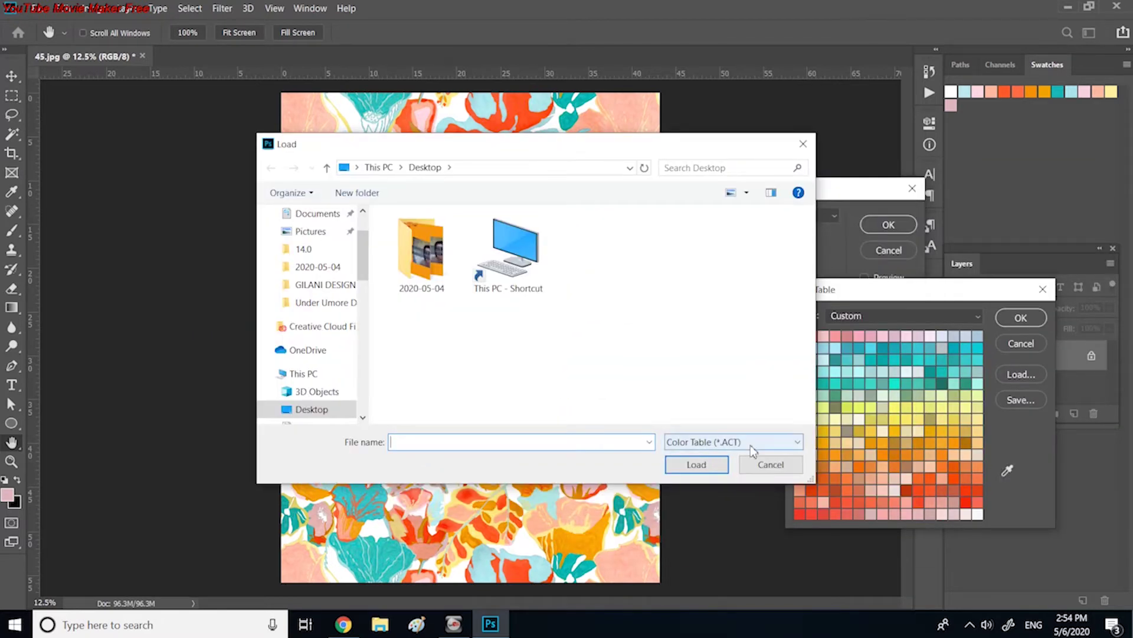
pyautogui.click(308, 412)
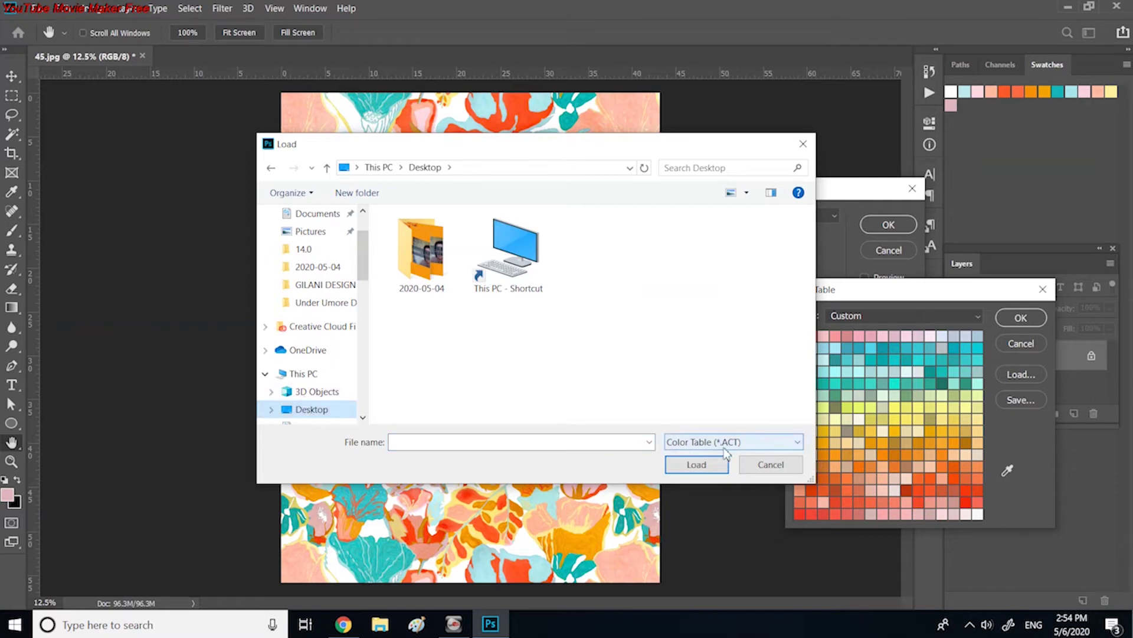
pyautogui.click(782, 446)
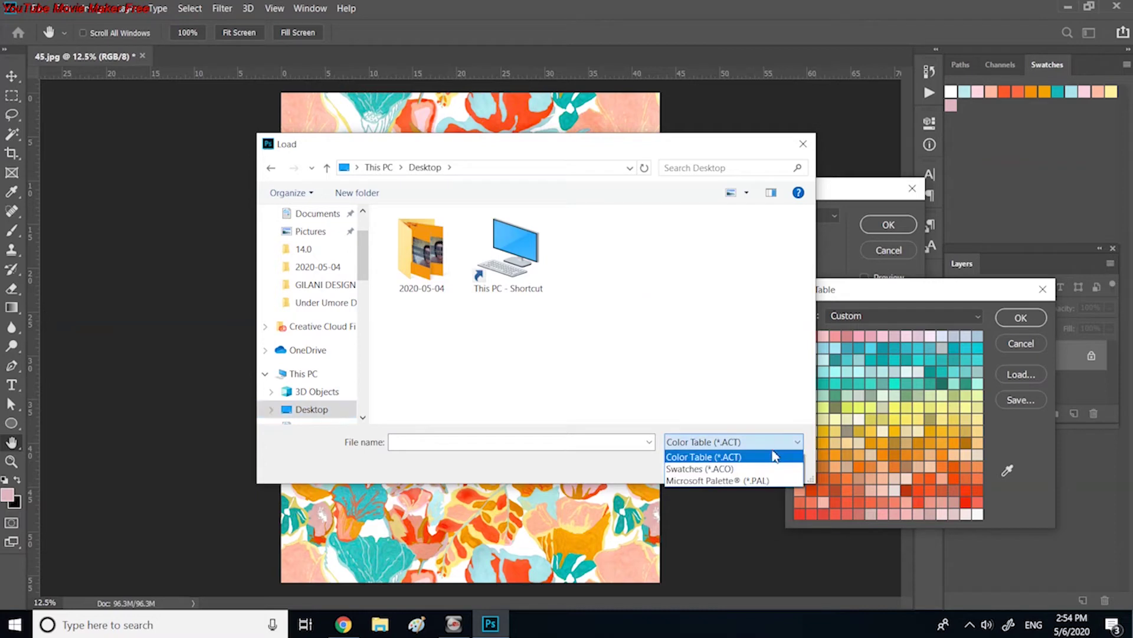
pyautogui.click(737, 471)
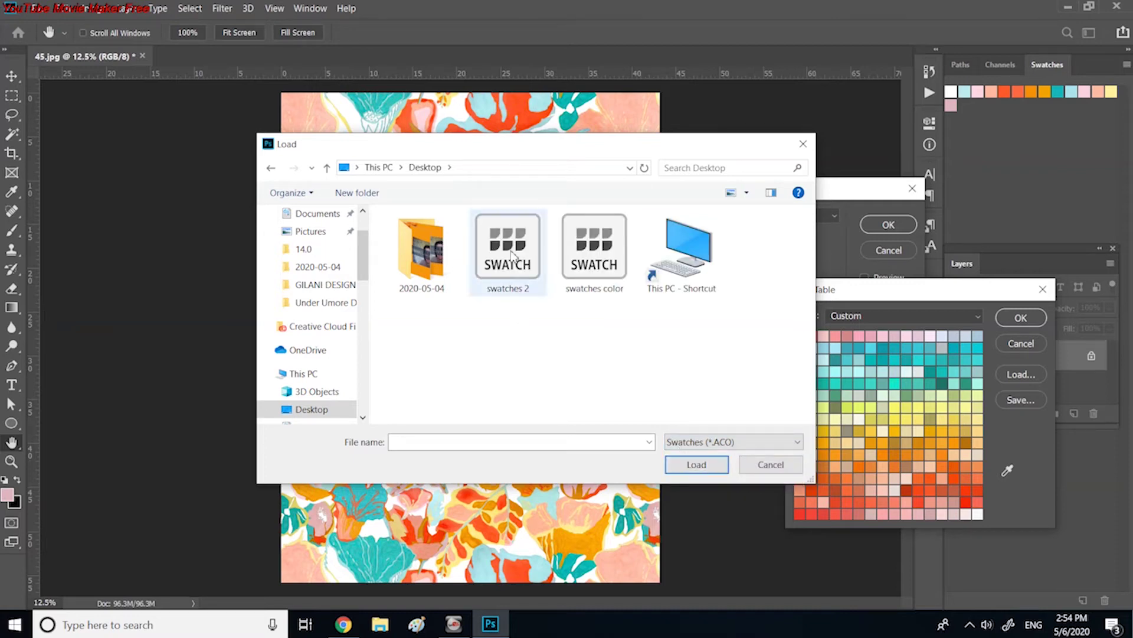
pyautogui.click(511, 254)
pyautogui.click(698, 465)
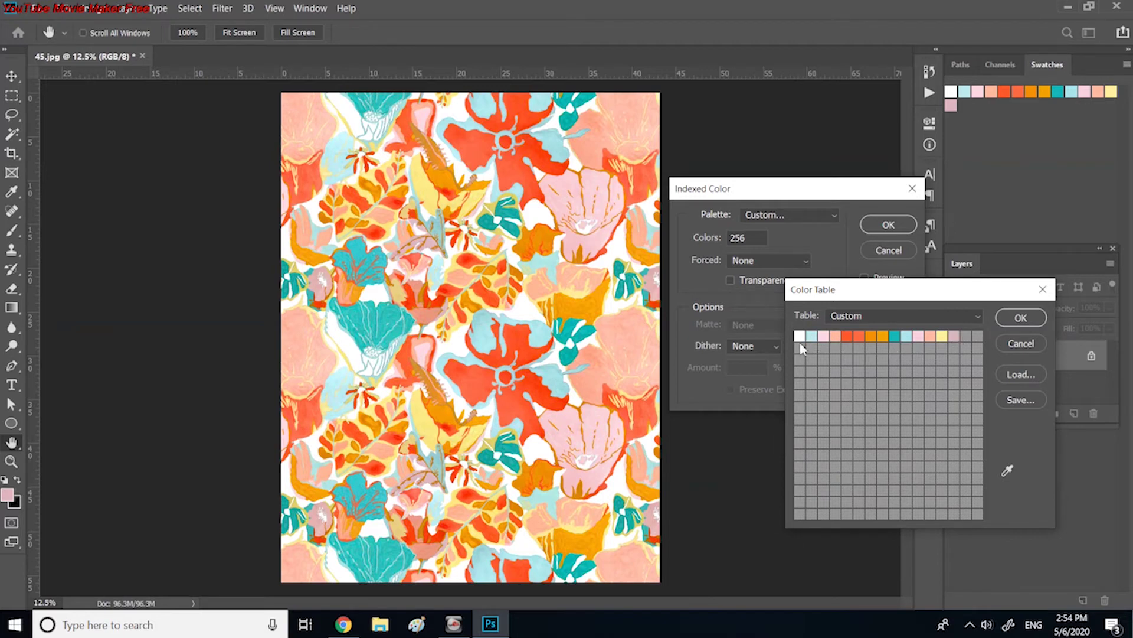
# Accept the loaded color table and apply the Indexed Color conversion to the image
pyautogui.moveTo(857, 289); pyautogui.dragTo(719, 175)
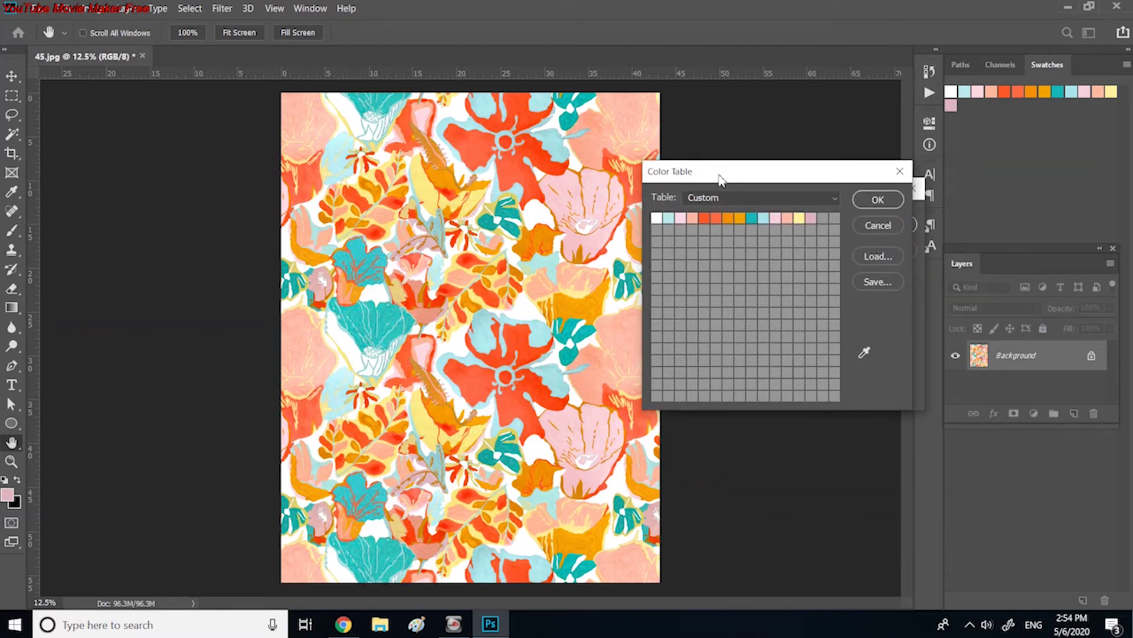
pyautogui.click(865, 201)
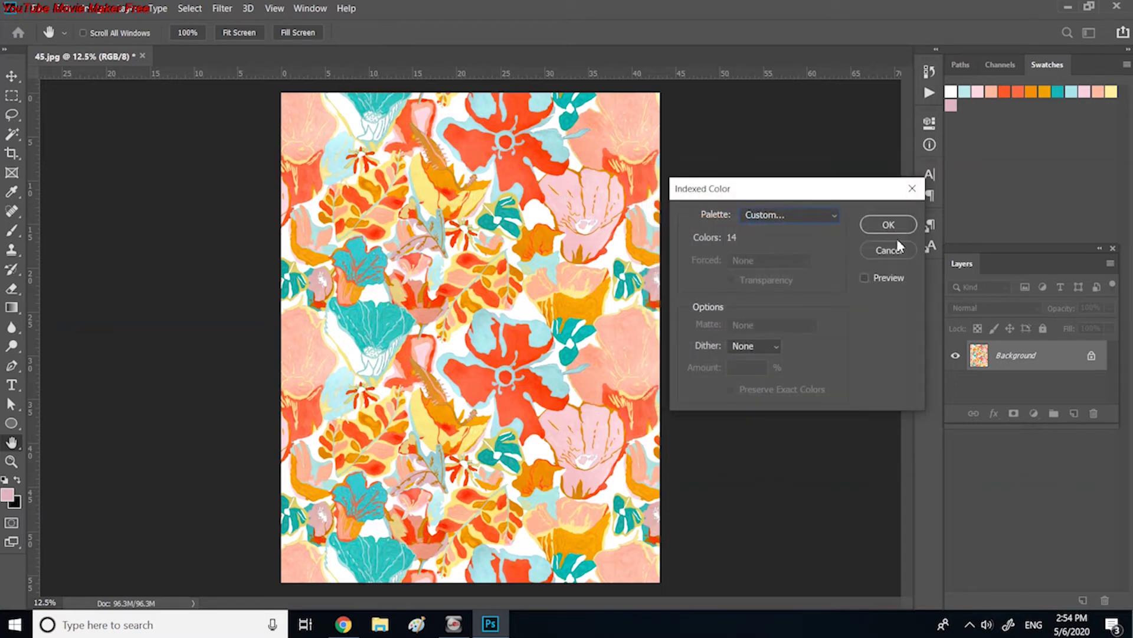
pyautogui.click(891, 225)
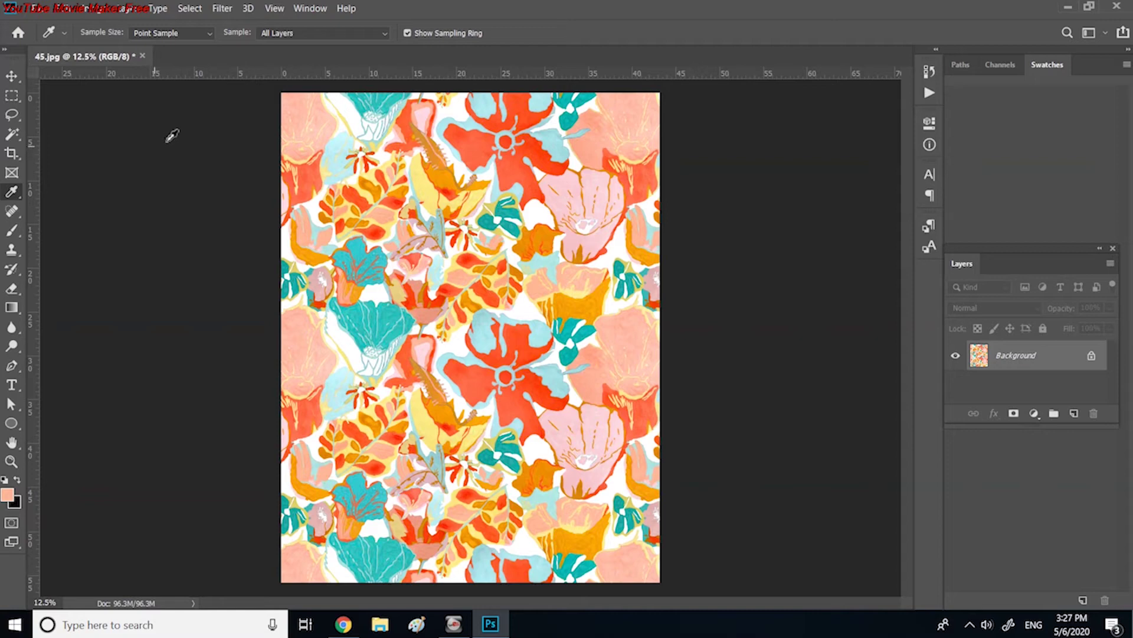
# Apply the Crystallize filter to the floral pattern with a cell size of 47
pyautogui.click(223, 9)
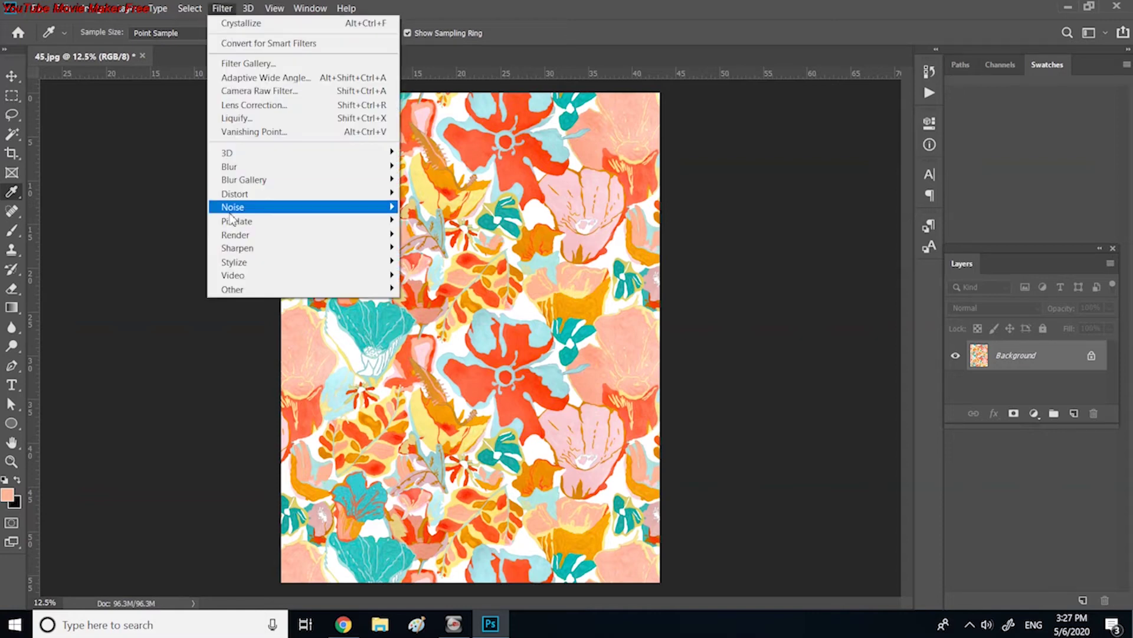
pyautogui.moveTo(248, 222)
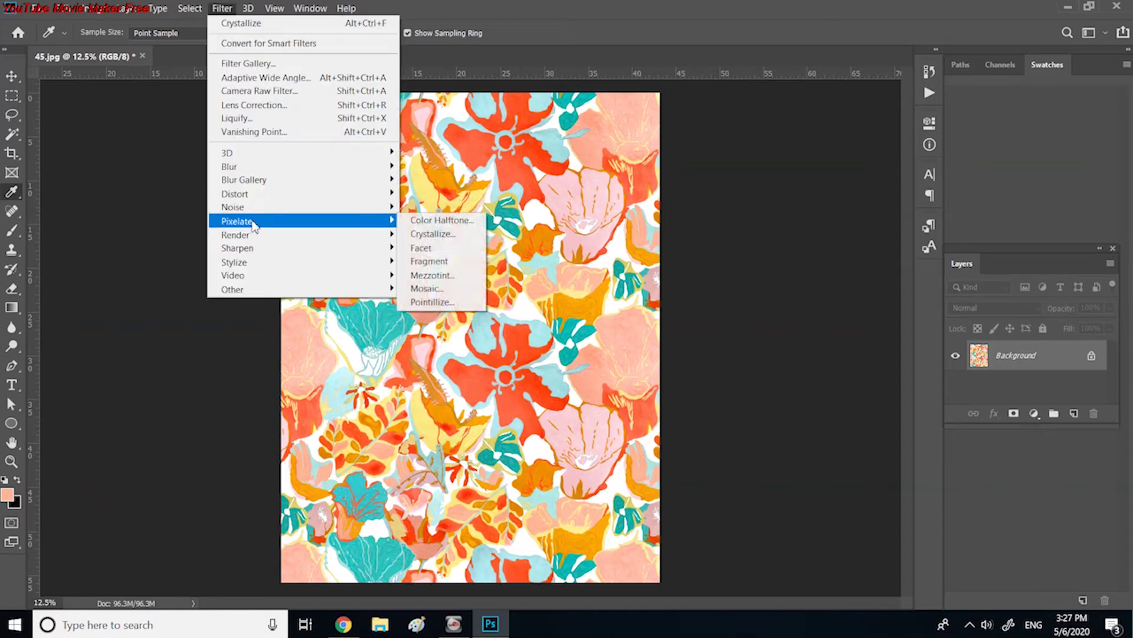
pyautogui.click(435, 235)
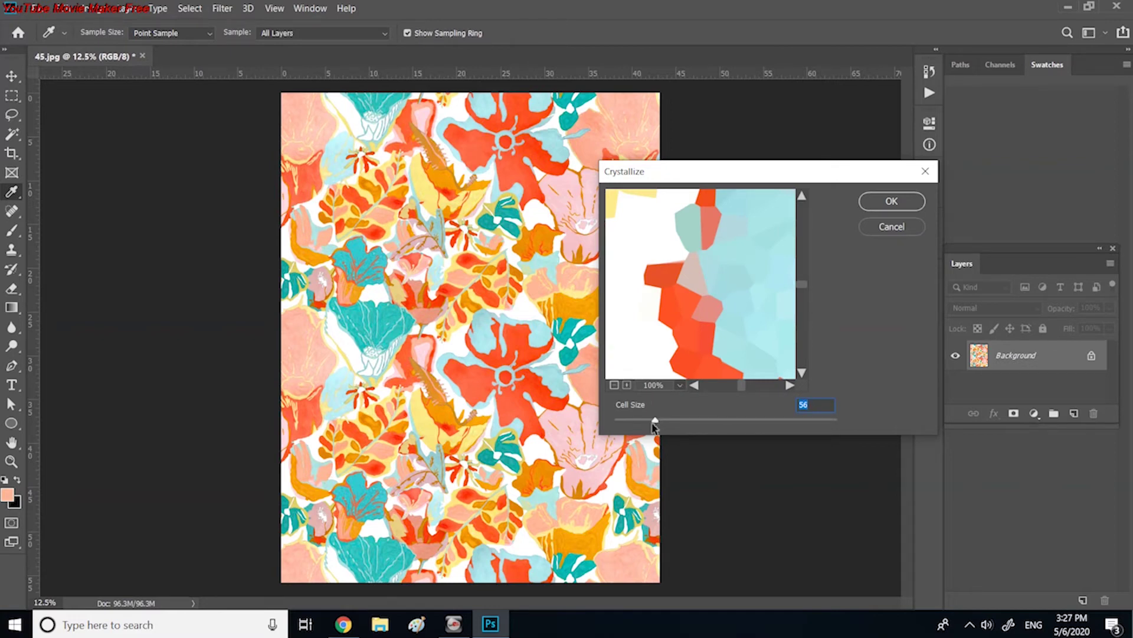
pyautogui.moveTo(655, 424); pyautogui.dragTo(649, 425)
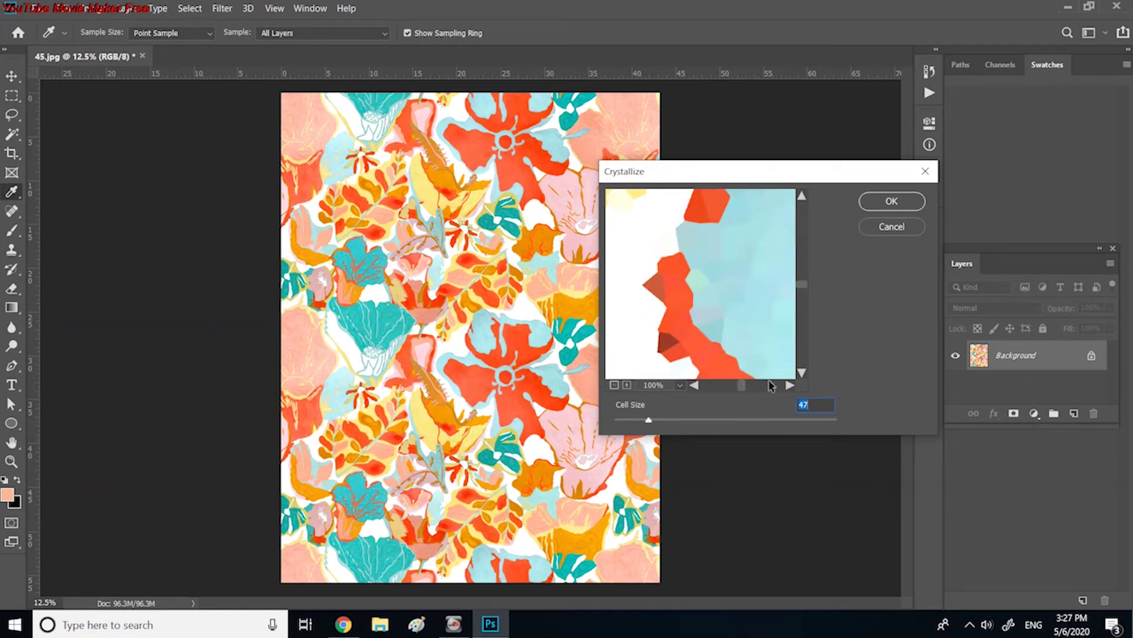
pyautogui.click(886, 204)
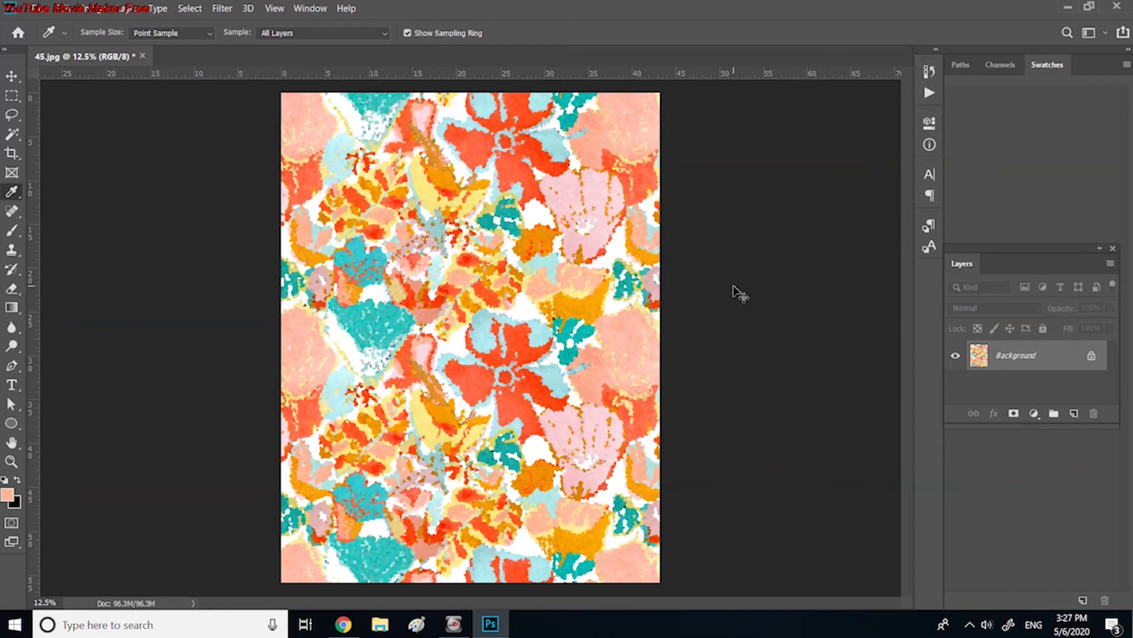
# Add a white swatch sampled from the white gap above the large teal flower
pyautogui.hotkey('ctrl', '+')
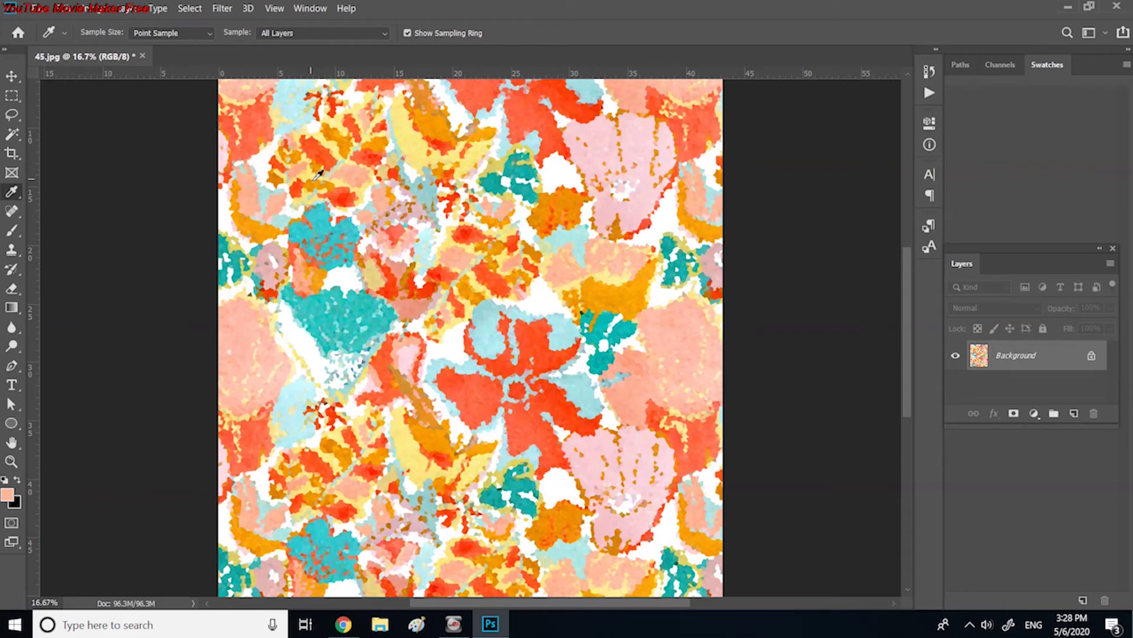
pyautogui.click(352, 274)
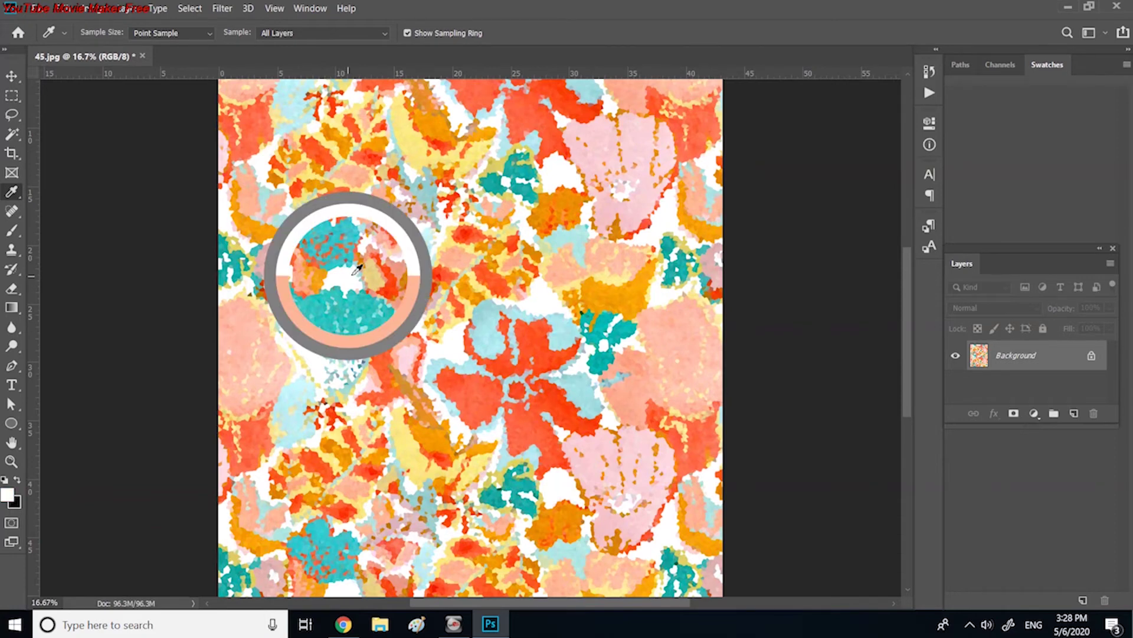
pyautogui.click(986, 147)
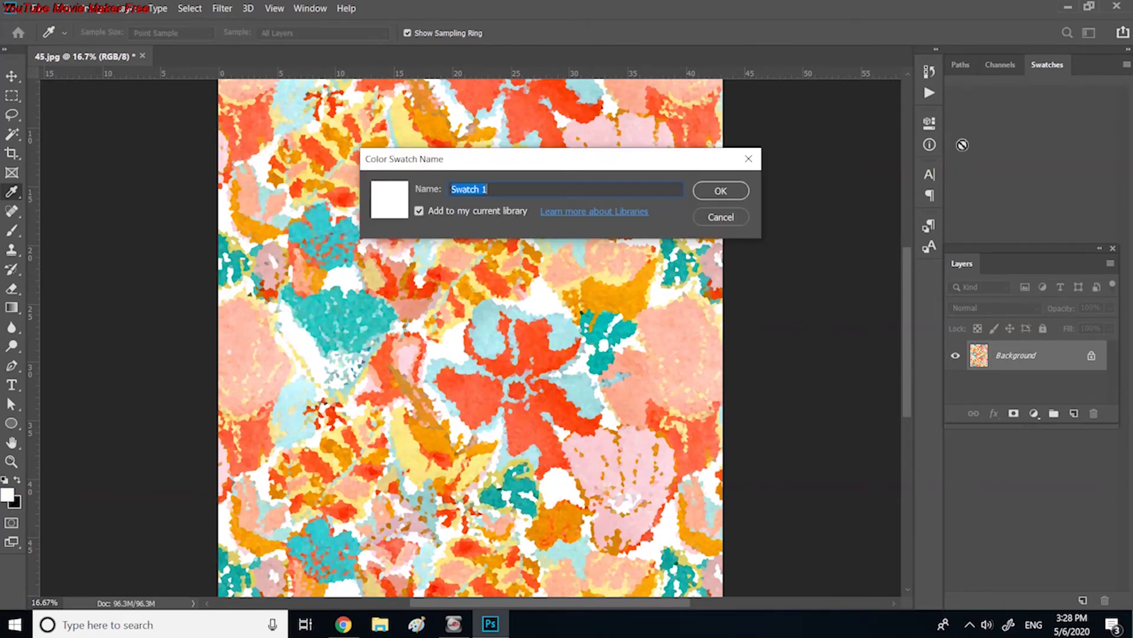
pyautogui.click(744, 184)
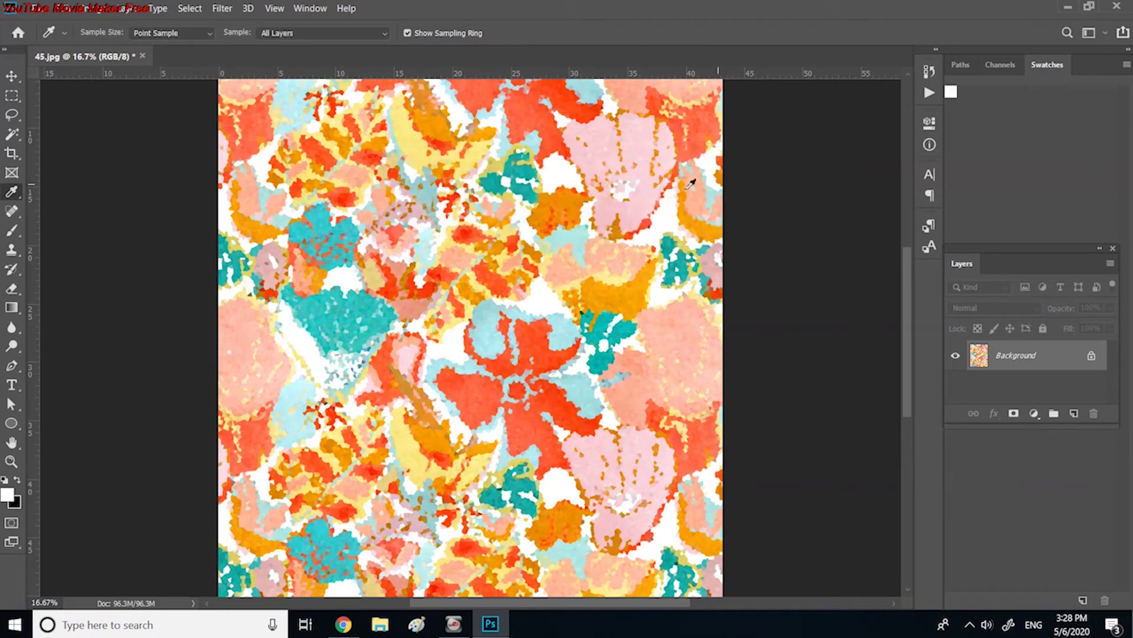
# Add two pale yellow swatches sampled from the crystallized pattern
pyautogui.click(611, 274)
pyautogui.click(980, 168)
pyautogui.click(736, 194)
pyautogui.click(963, 154)
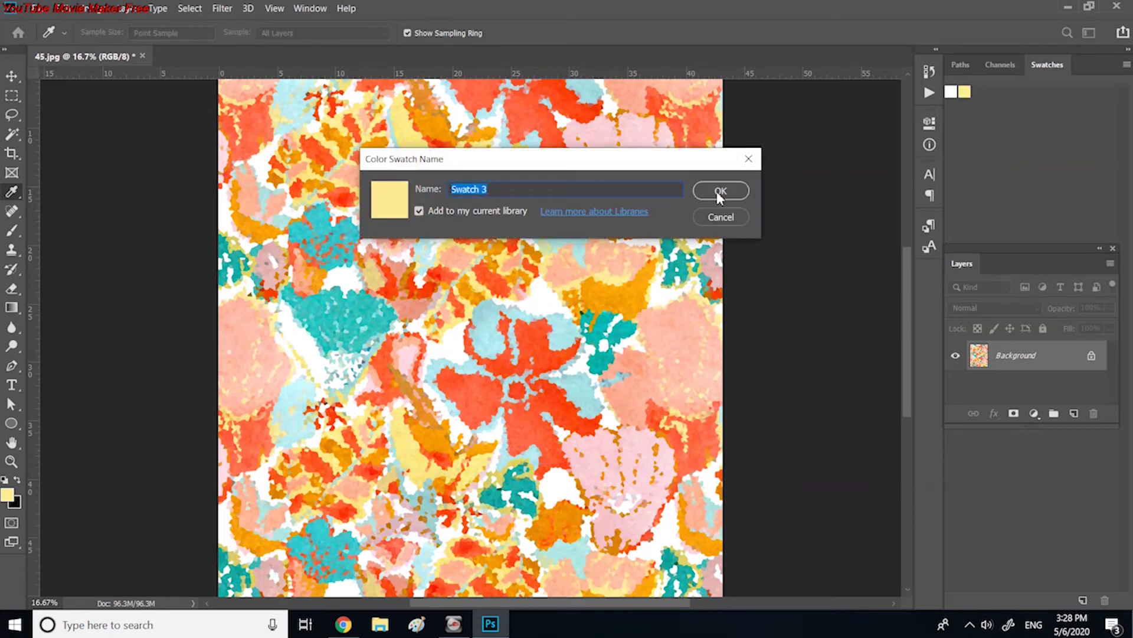
pyautogui.click(719, 191)
# Add a peach swatch from the peach flower below the large pink one, plus a pale pink swatch from the pattern
pyautogui.click(621, 260)
pyautogui.click(995, 158)
pyautogui.click(723, 190)
pyautogui.click(551, 299)
pyautogui.click(995, 137)
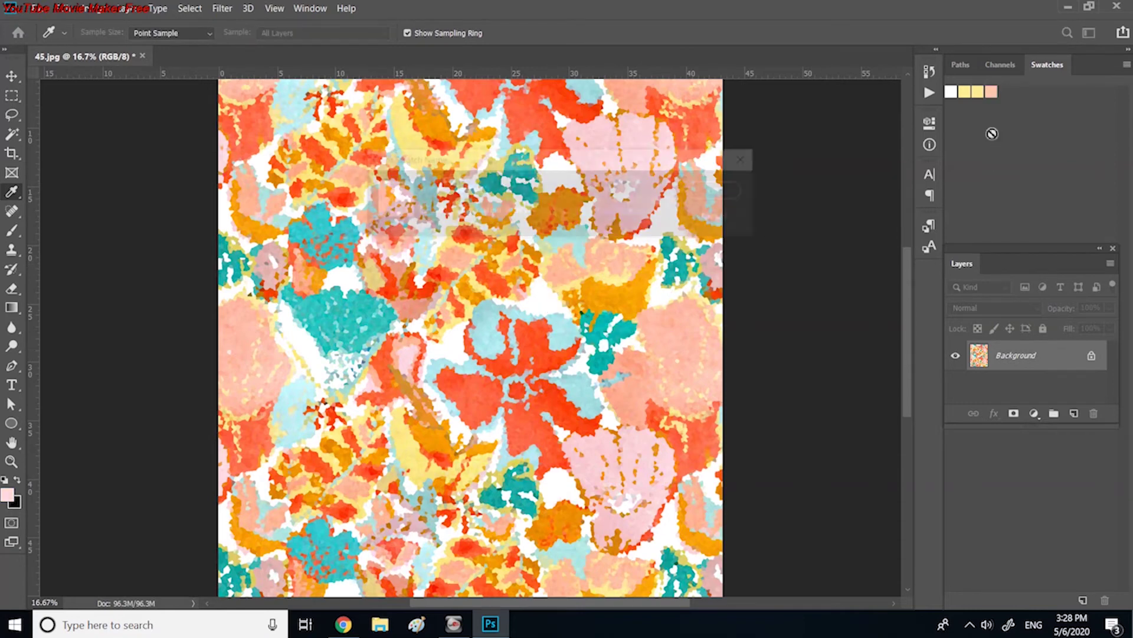
pyautogui.click(723, 191)
# Add two more peach swatches sampled from the pattern
pyautogui.click(421, 339)
pyautogui.click(1033, 177)
pyautogui.click(722, 191)
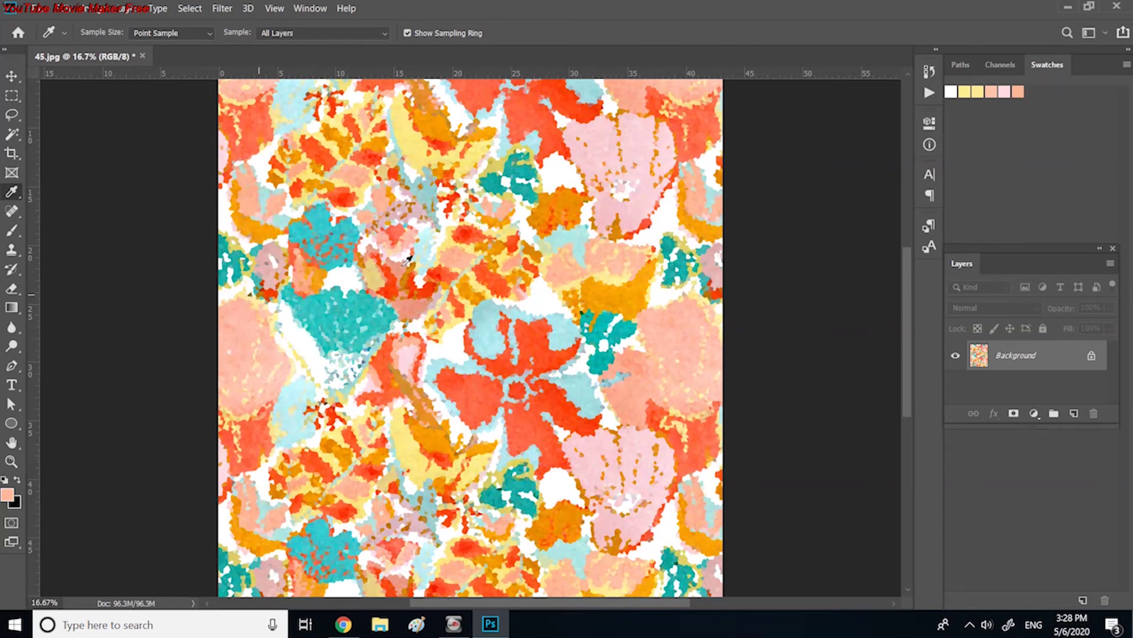
pyautogui.click(1051, 163)
pyautogui.click(723, 191)
# Add a darker peach swatch from the pattern and two pink swatches from the large upper pink flower
pyautogui.click(560, 260)
pyautogui.click(1018, 183)
pyautogui.click(720, 188)
pyautogui.click(611, 150)
pyautogui.click(1019, 149)
pyautogui.click(721, 190)
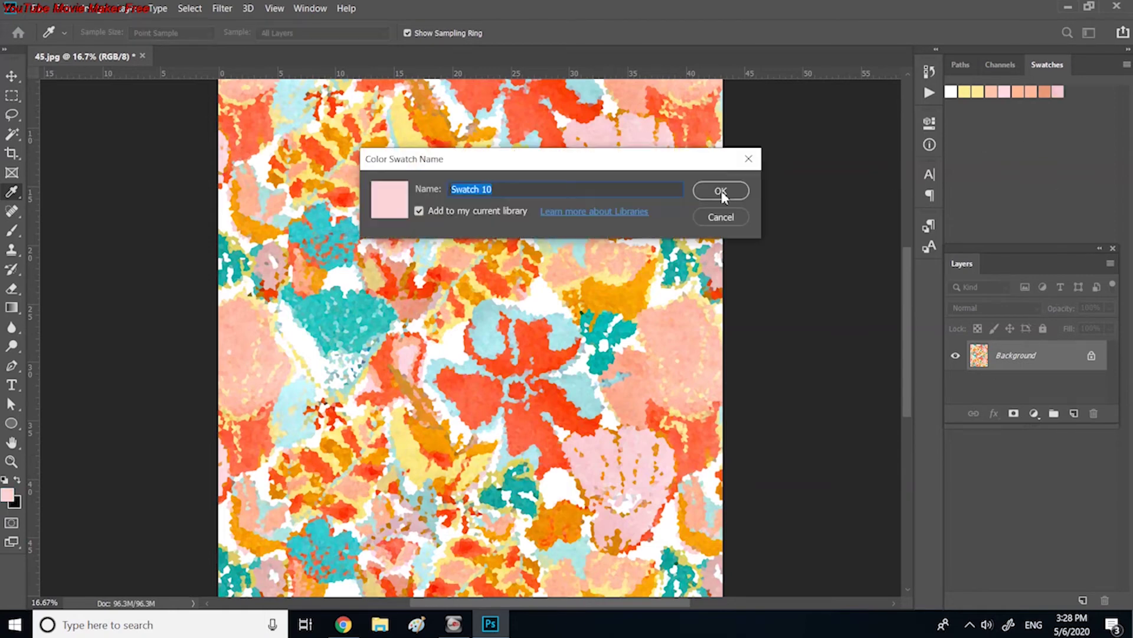
pyautogui.click(722, 190)
# Add red-orange swatches sampled from the petals of the large red flower in the middle of the pattern
pyautogui.click(493, 386)
pyautogui.click(1033, 205)
pyautogui.click(726, 190)
pyautogui.click(983, 187)
pyautogui.click(721, 190)
pyautogui.click(559, 393)
pyautogui.click(980, 217)
pyautogui.click(723, 191)
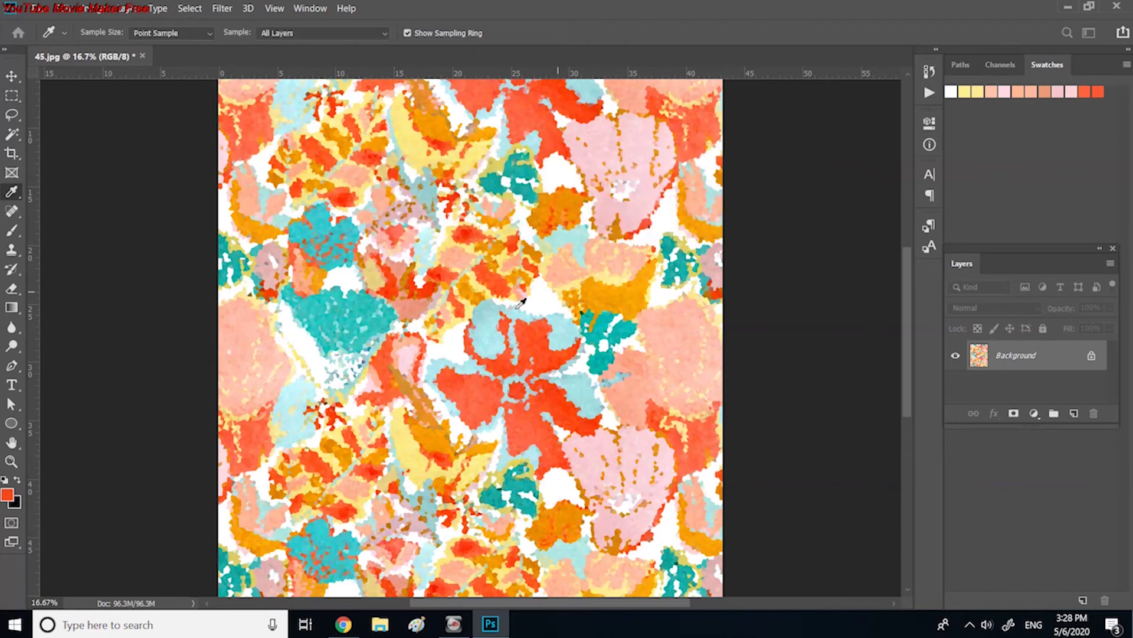
# Finish the deeper red-orange swatches and add a very pale aqua swatch sampled from the light blue area of the pattern
pyautogui.click(1050, 218)
pyautogui.click(717, 189)
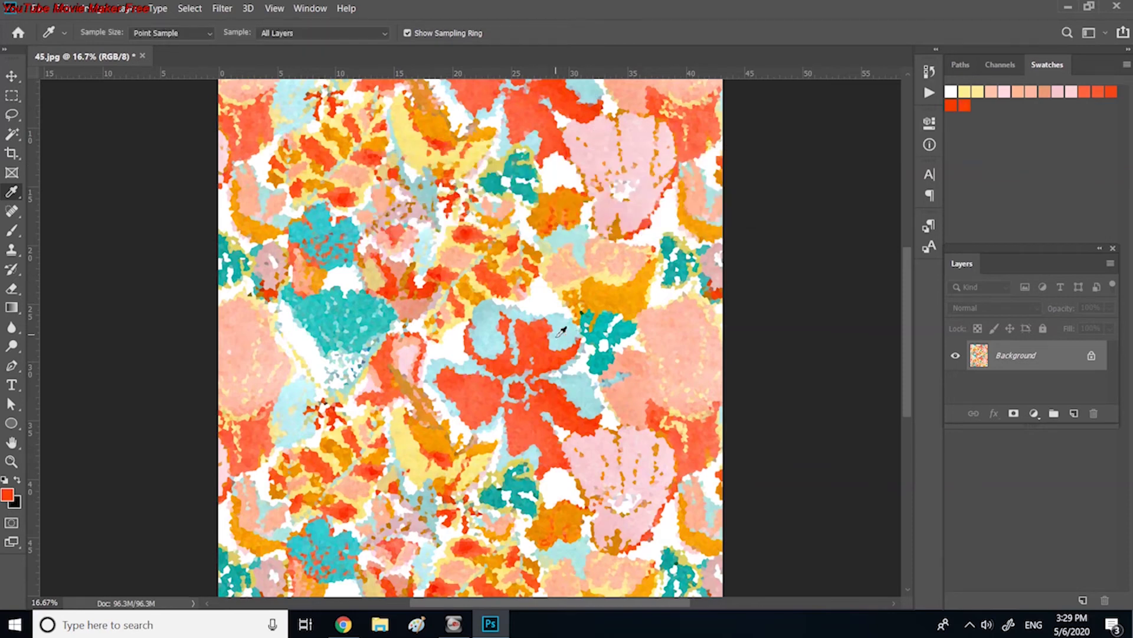
pyautogui.click(300, 398)
pyautogui.click(980, 204)
pyautogui.click(718, 191)
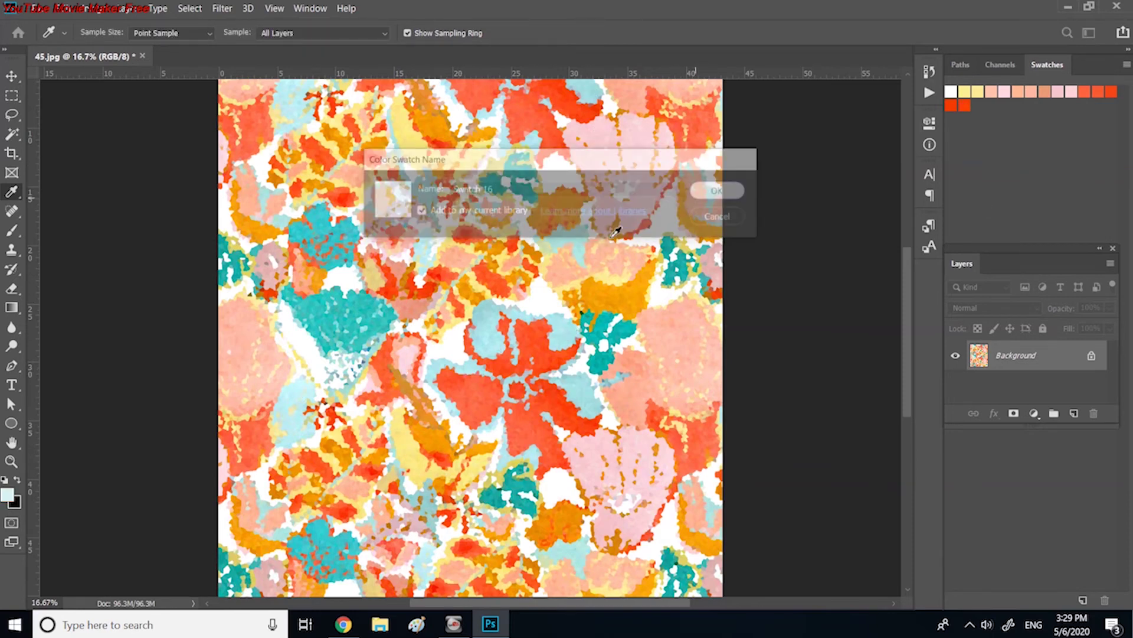
# Add two light aqua swatches sampled from the light blue areas of the pattern
pyautogui.click(996, 209)
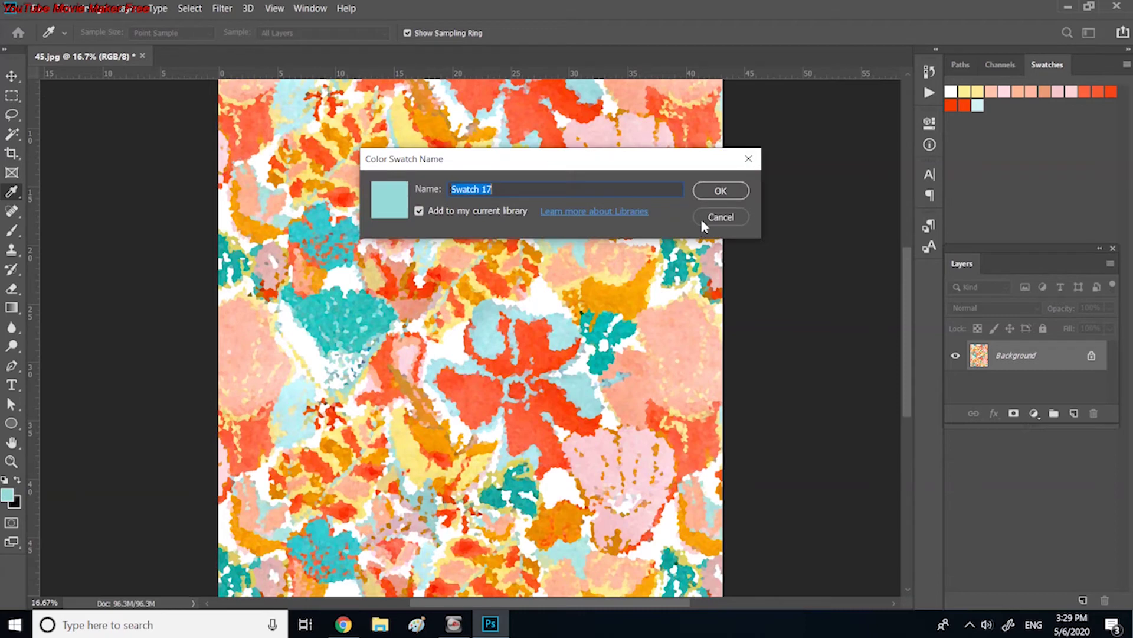
pyautogui.click(718, 191)
pyautogui.click(1042, 179)
pyautogui.click(720, 192)
# Add two turquoise swatches, one from the large turquoise tulip and one from the smaller turquoise flower above it
pyautogui.click(370, 300)
pyautogui.click(974, 192)
pyautogui.click(720, 190)
pyautogui.click(354, 229)
pyautogui.click(1013, 173)
pyautogui.click(721, 191)
# Add two dark teal swatches from the small teal flower beside the upper pink flower, plus a light blue swatch from just above it
pyautogui.click(531, 171)
pyautogui.click(1027, 203)
pyautogui.click(721, 191)
pyautogui.click(540, 177)
pyautogui.click(1030, 183)
pyautogui.click(735, 191)
pyautogui.click(531, 143)
pyautogui.click(977, 176)
pyautogui.click(699, 193)
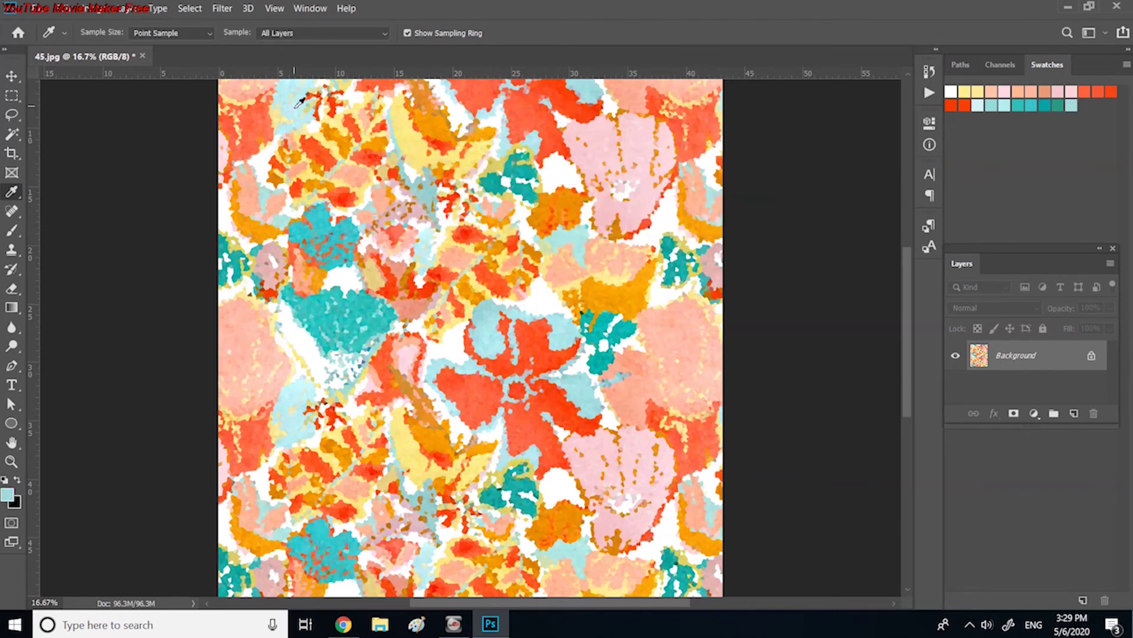
# Add two yellow swatches sampled from the large yellow petals in the upper part of the pattern
pyautogui.click(420, 133)
pyautogui.click(998, 175)
pyautogui.click(721, 191)
pyautogui.click(425, 158)
pyautogui.click(997, 207)
pyautogui.click(721, 190)
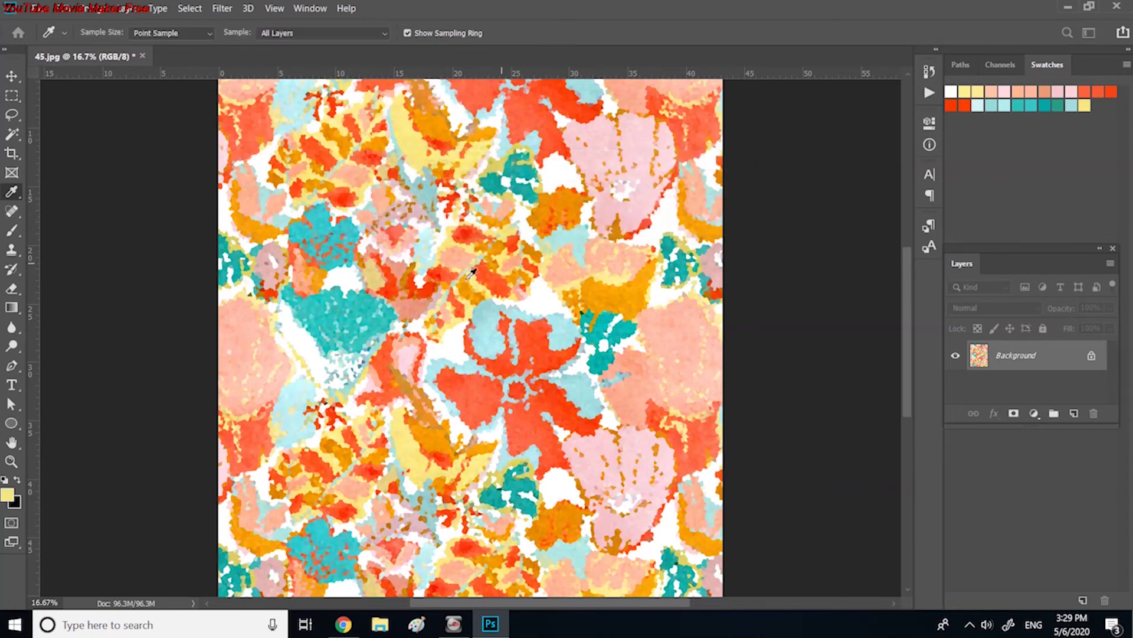
# Add orange and brownish ochre swatches sampled from the pattern, plus a pale yellow swatch
pyautogui.click(446, 382)
pyautogui.press('Return')
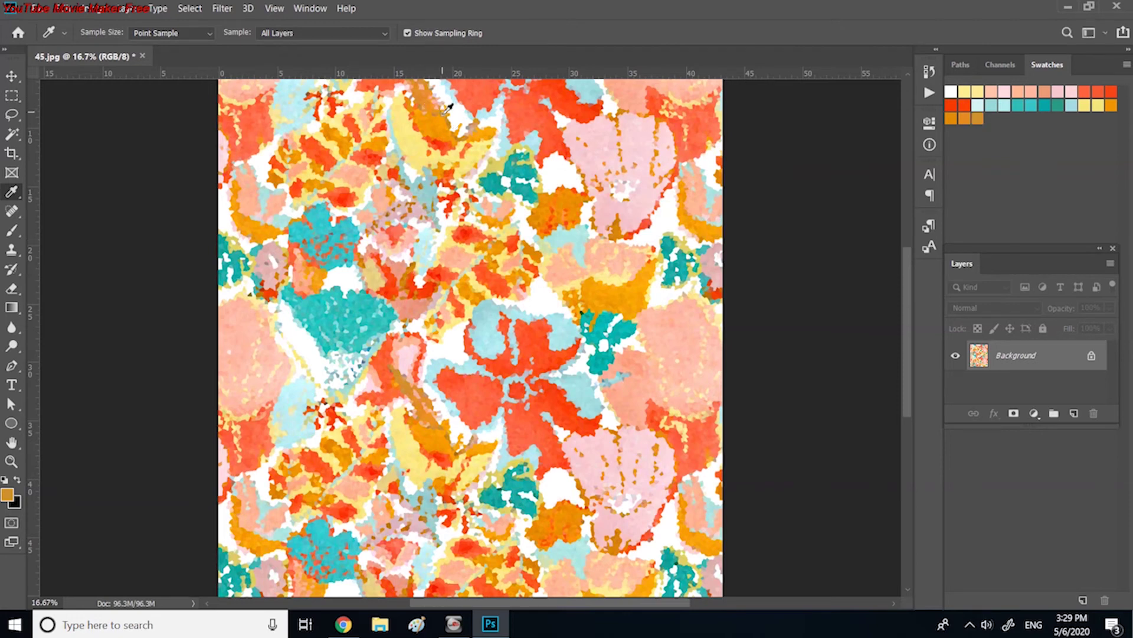
pyautogui.click(1027, 173)
pyautogui.click(616, 585)
pyautogui.click(975, 203)
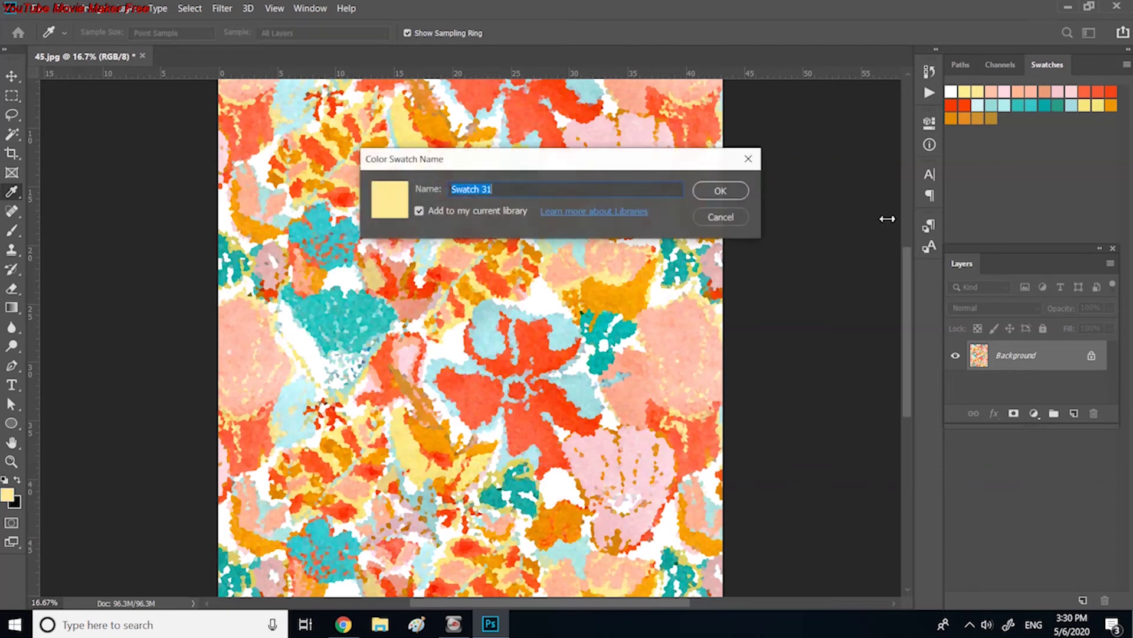
pyautogui.click(723, 190)
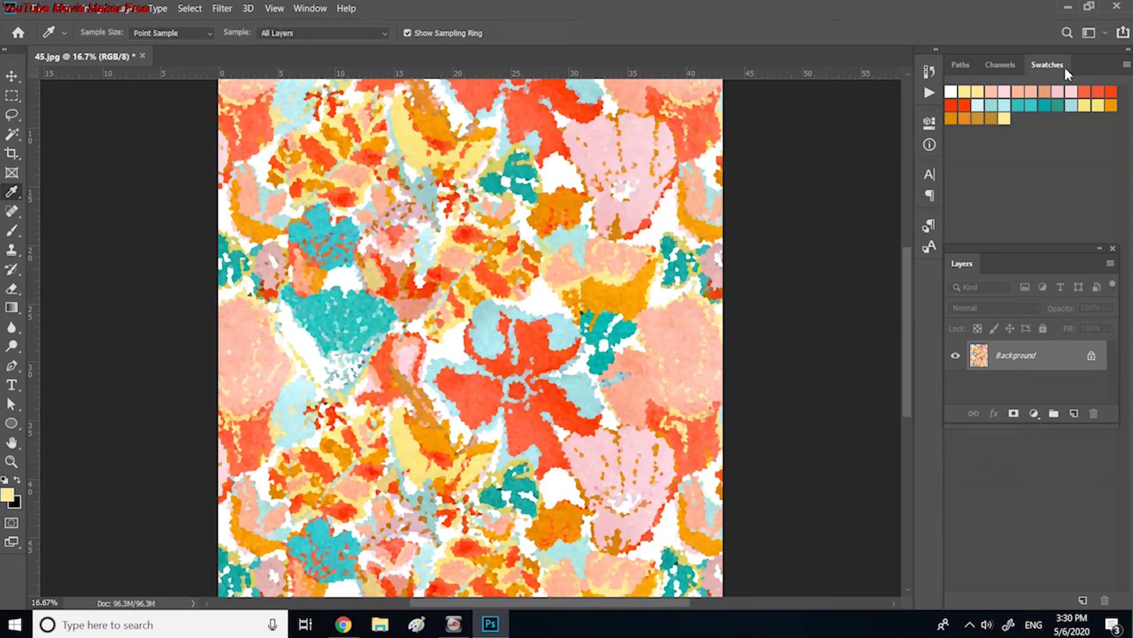
# Save the swatch set as an ACO file named swatches2 in the Downloads folder
pyautogui.click(1127, 67)
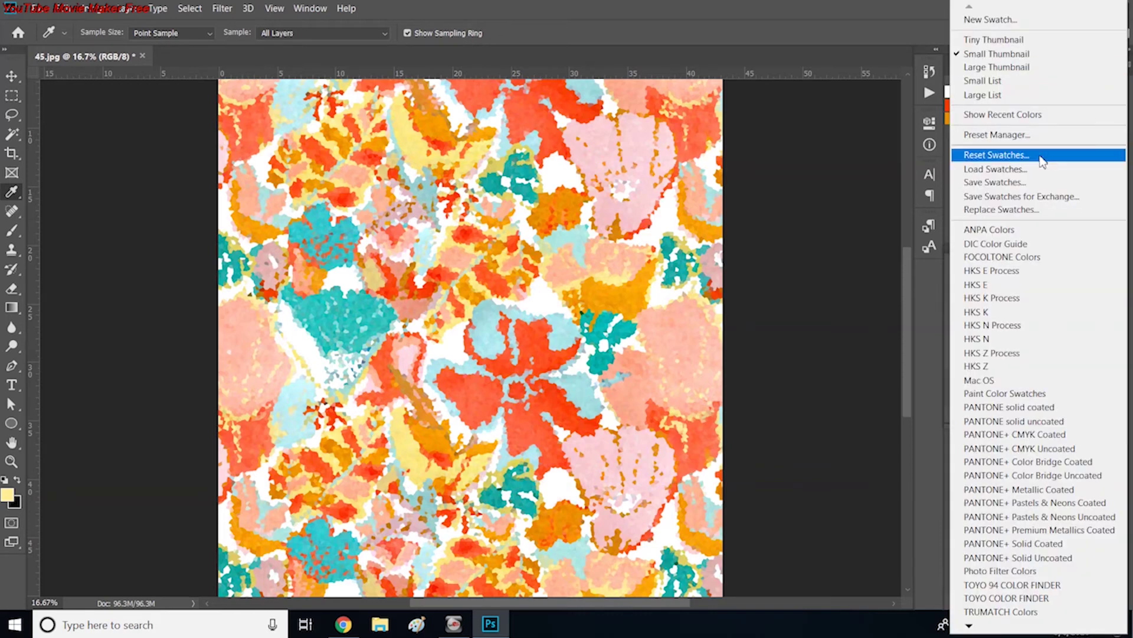
pyautogui.click(1016, 183)
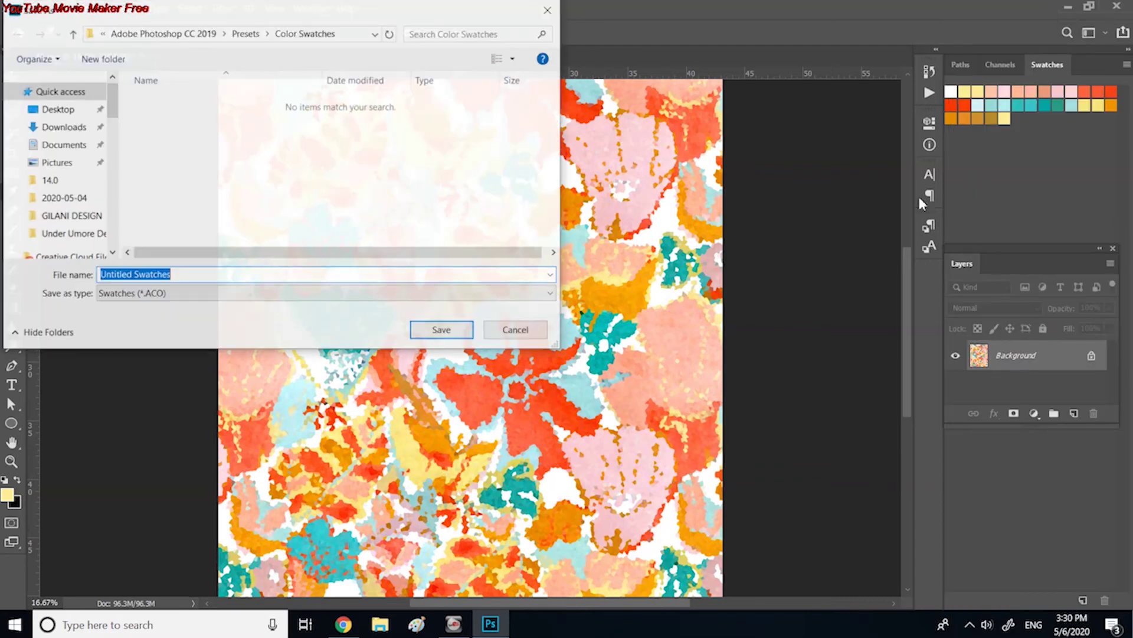
pyautogui.click(61, 130)
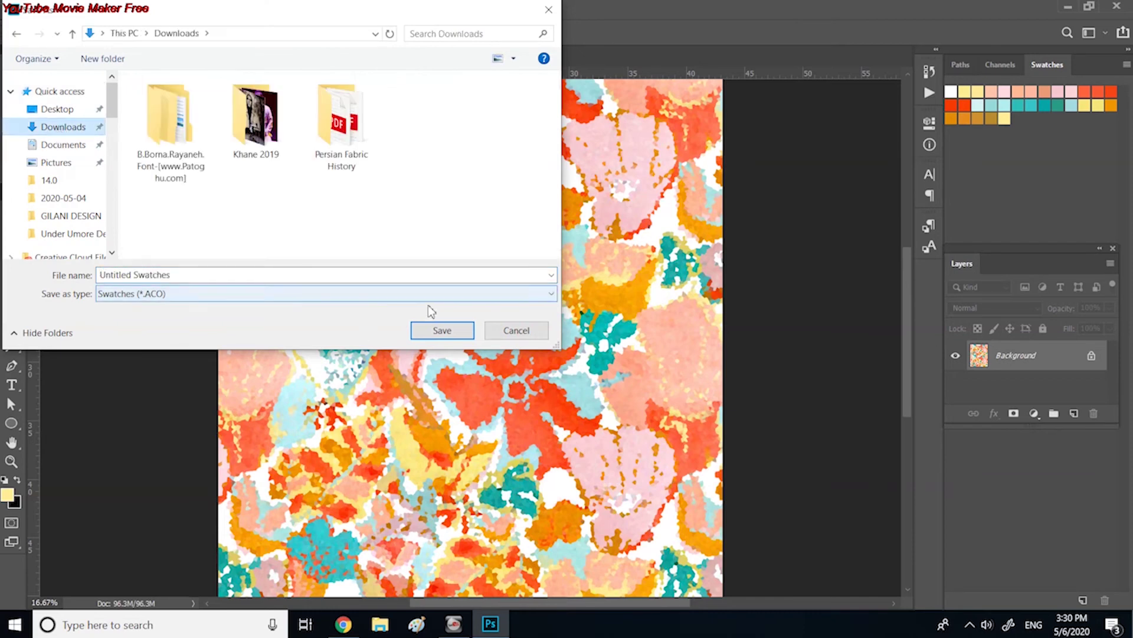
pyautogui.moveTo(255, 276); pyautogui.dragTo(59, 275)
pyautogui.write('swat')
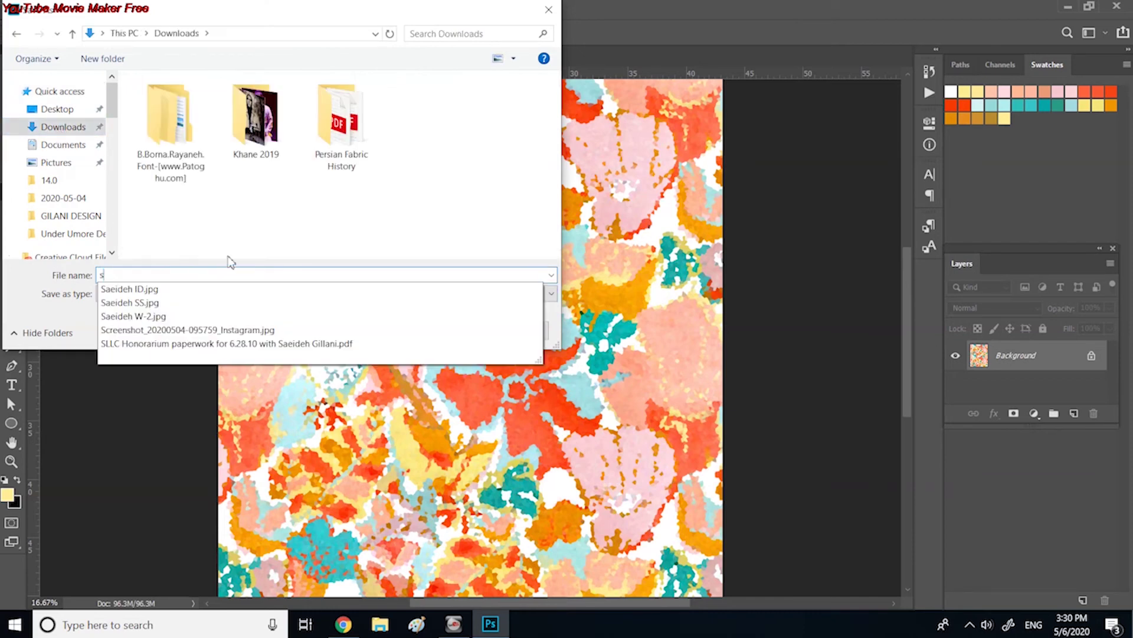
pyautogui.write('c')
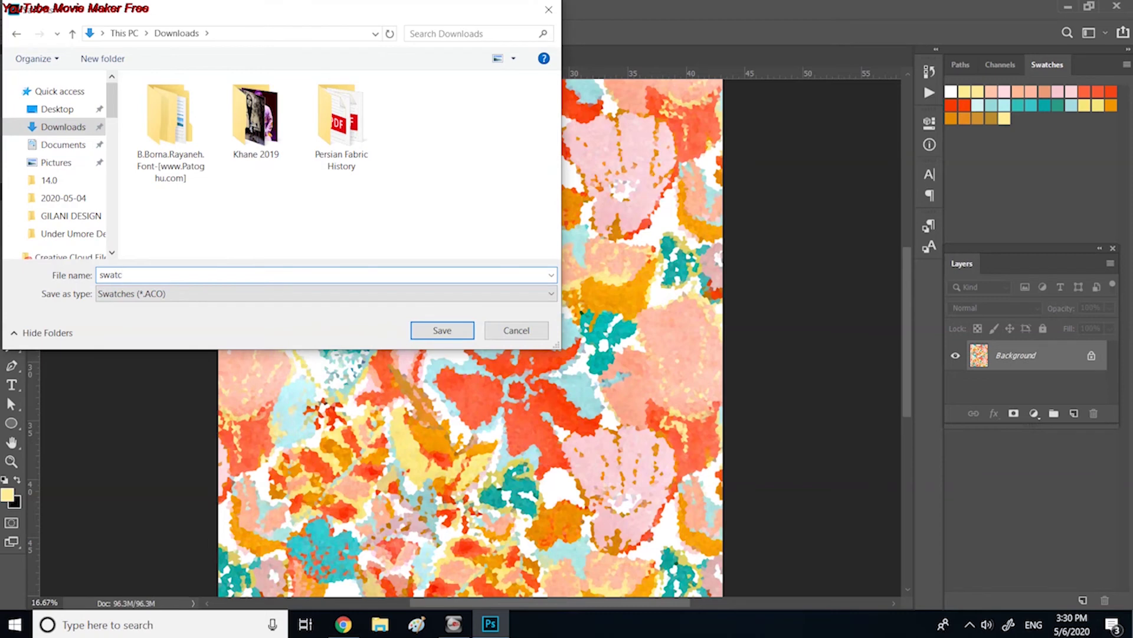
pyautogui.write('hes2')
pyautogui.click(464, 332)
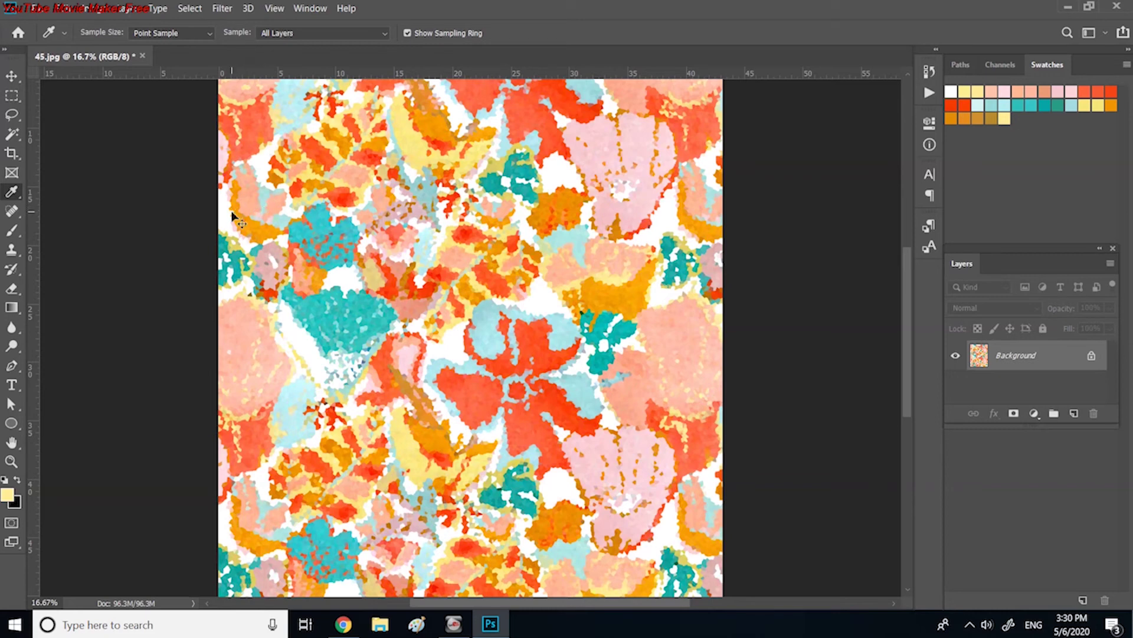
# Undo the Crystallize filter and start converting the image to Indexed Color mode
pyautogui.hotkey('ctrl', 'z')
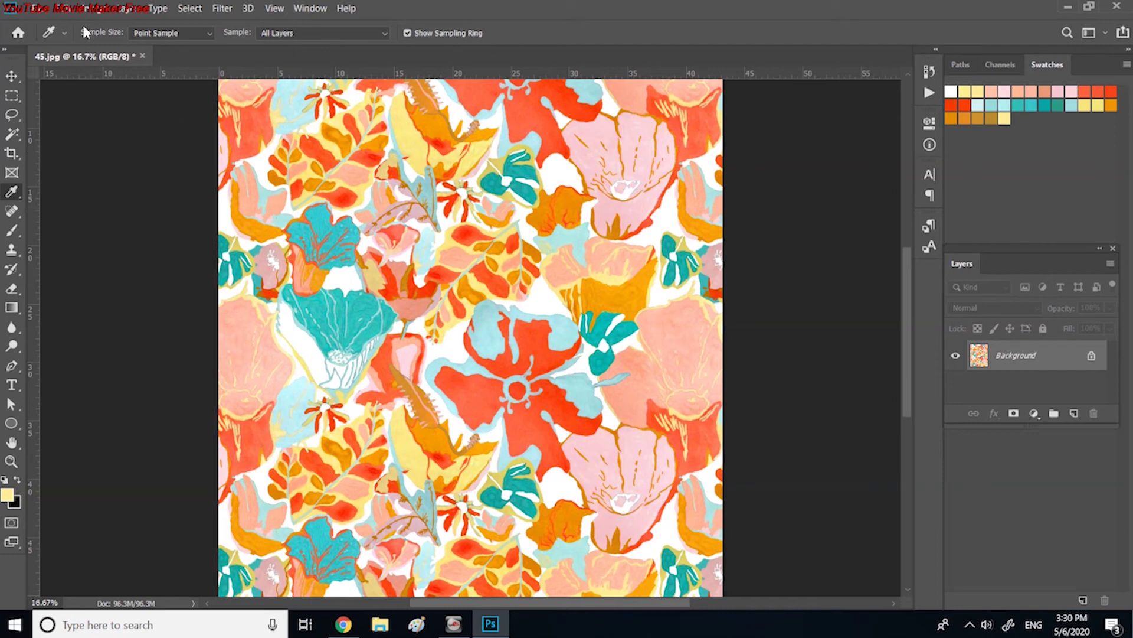
pyautogui.click(94, 9)
pyautogui.moveTo(108, 26)
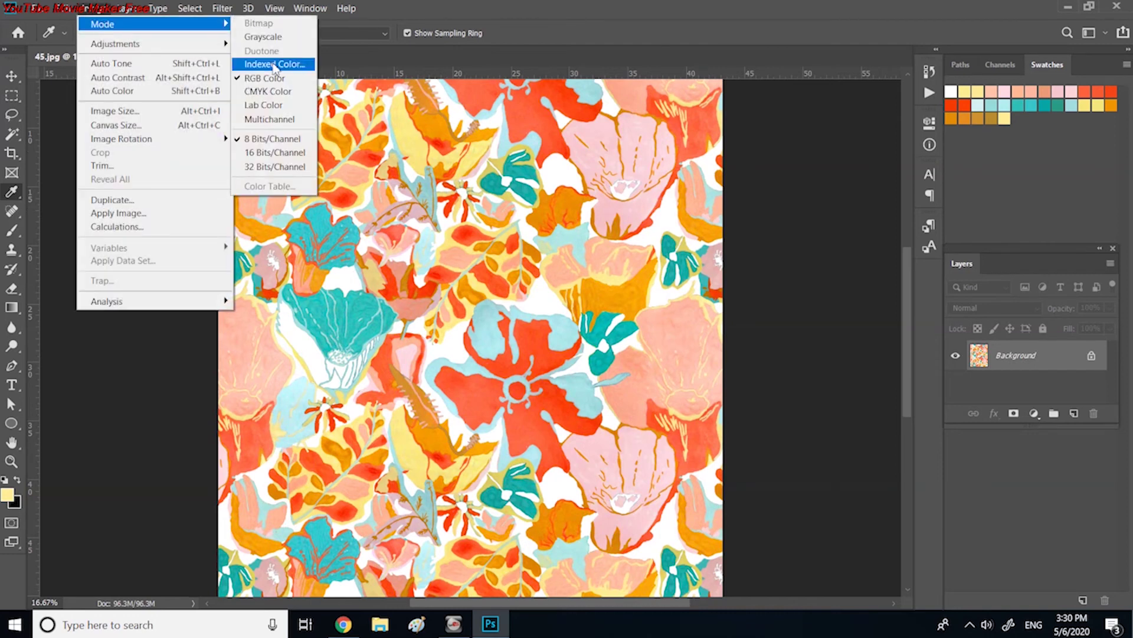
pyautogui.click(242, 78)
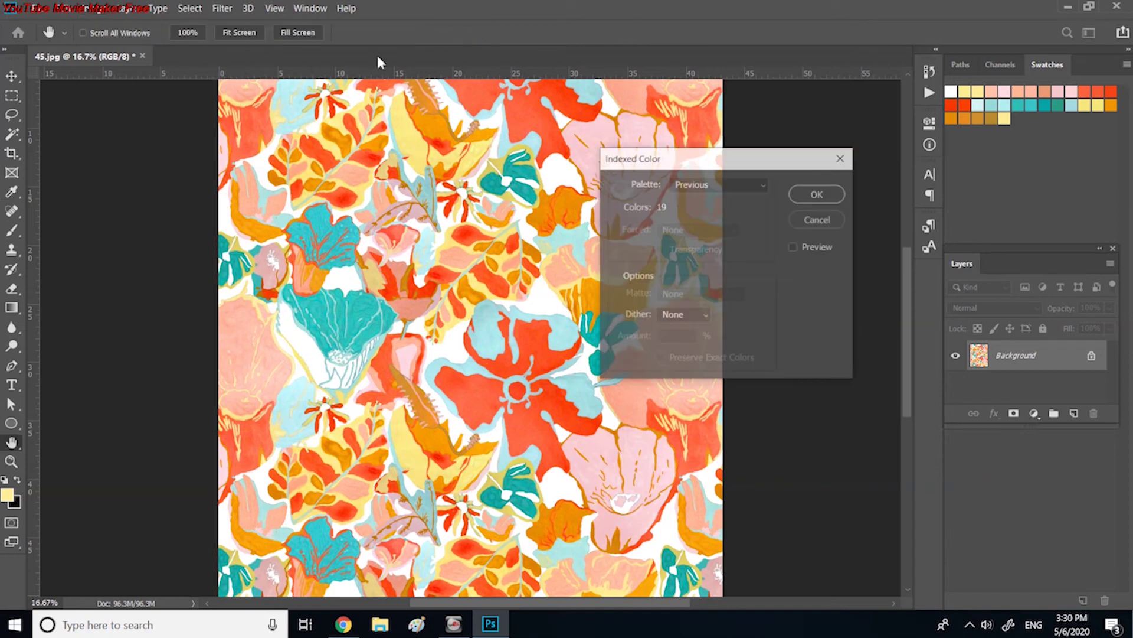
pyautogui.moveTo(680, 162); pyautogui.dragTo(646, 151)
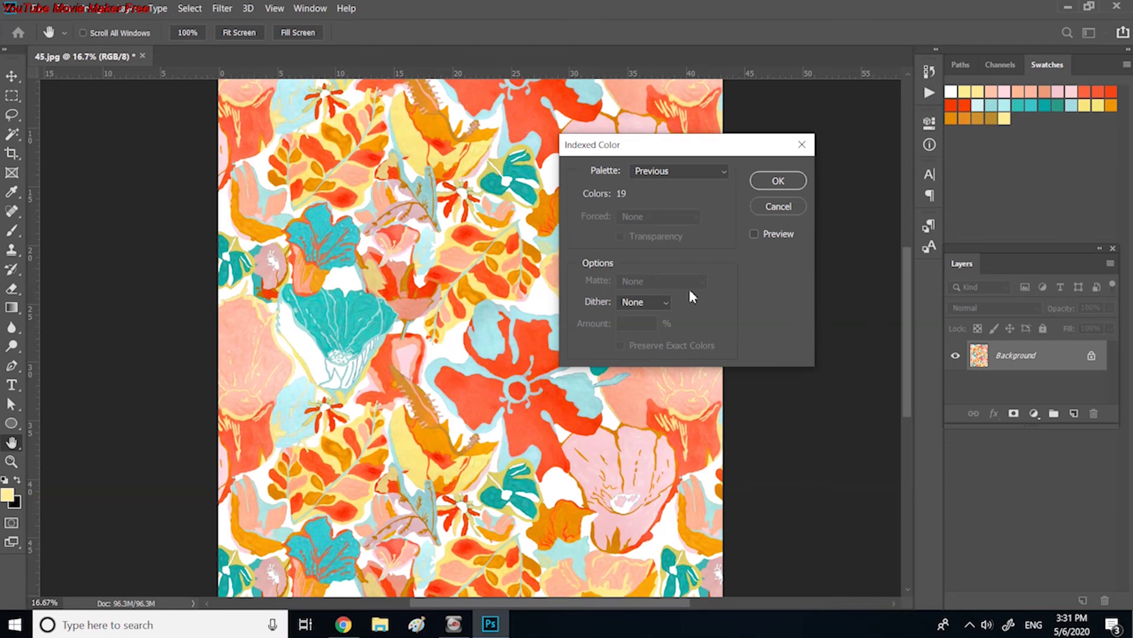
# Examine the dither and palette choices for the conversion, keeping Dither at None and the Previous palette, and turn the preview off
pyautogui.click(660, 301)
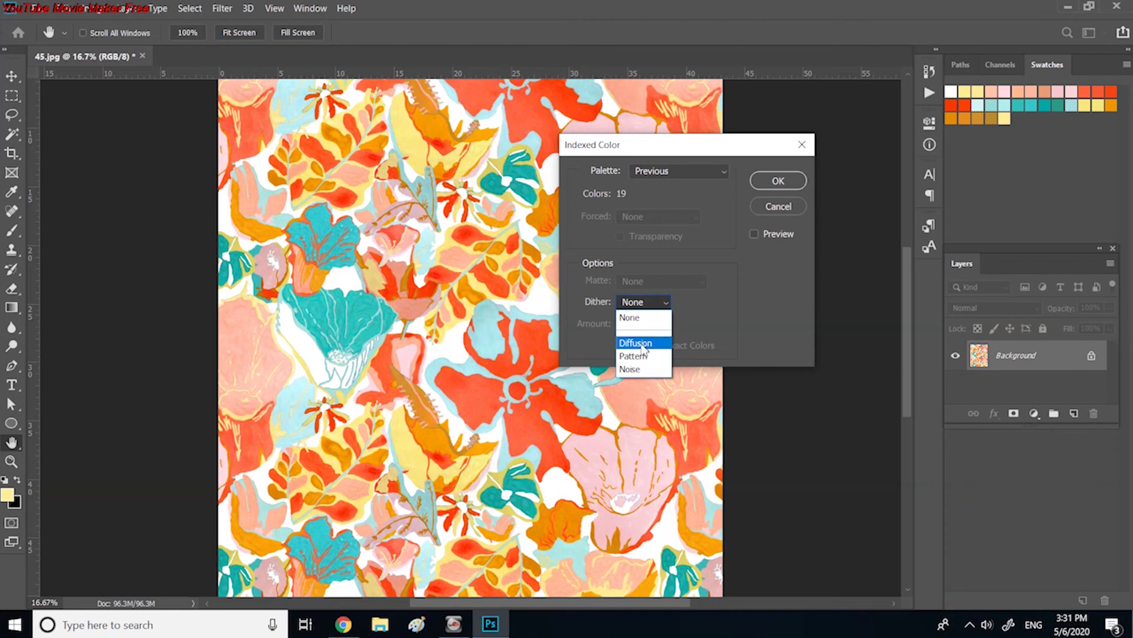
pyautogui.click(628, 317)
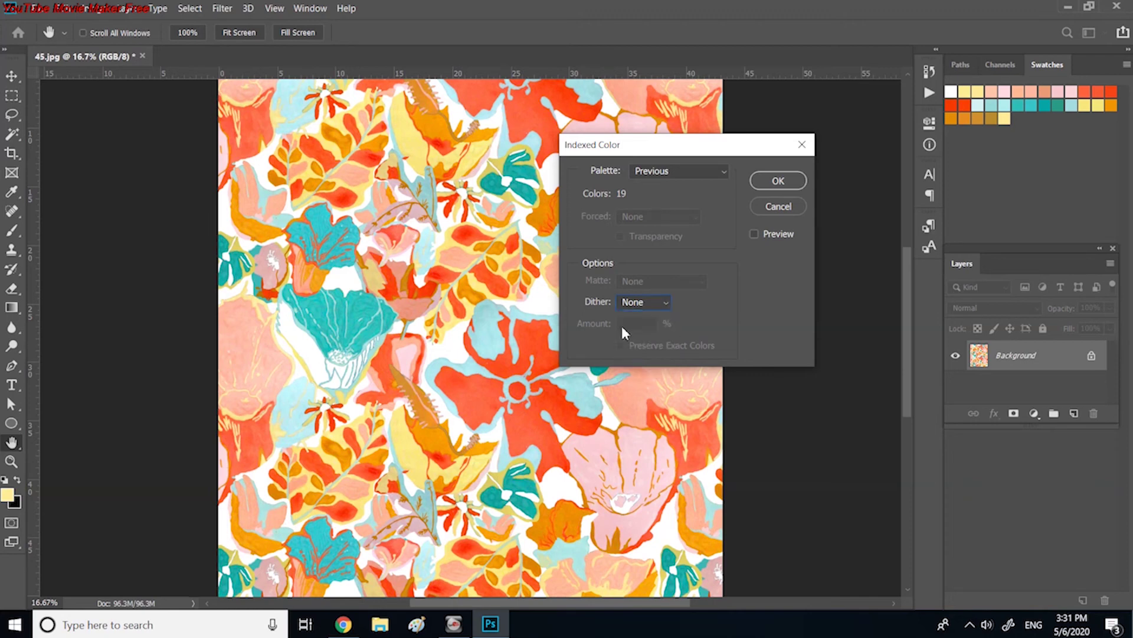
pyautogui.click(723, 172)
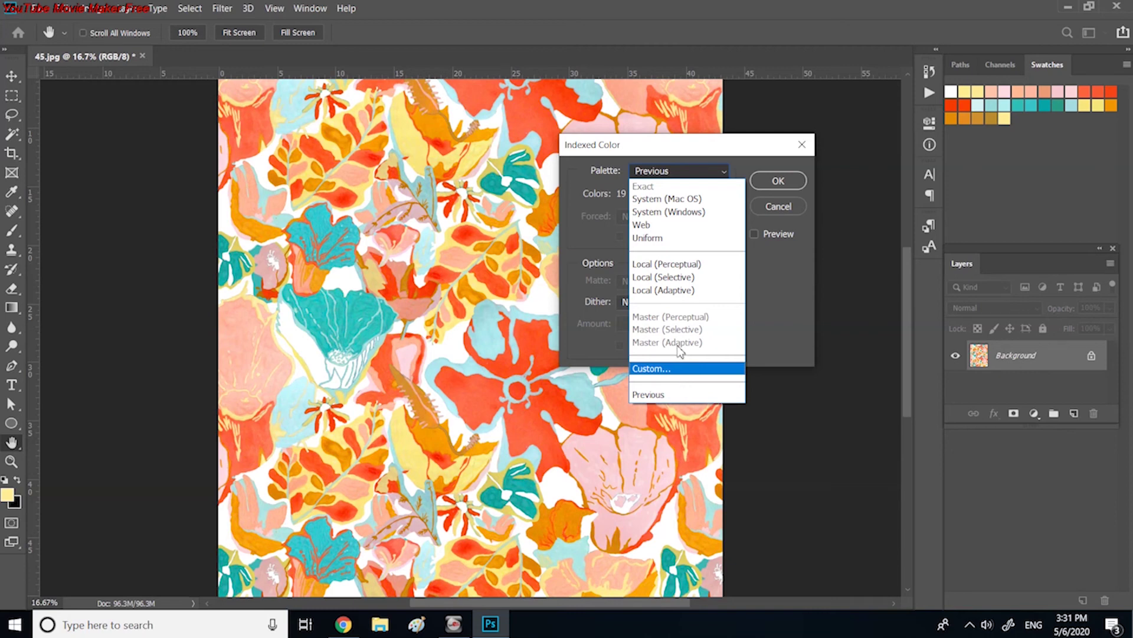
pyautogui.click(772, 270)
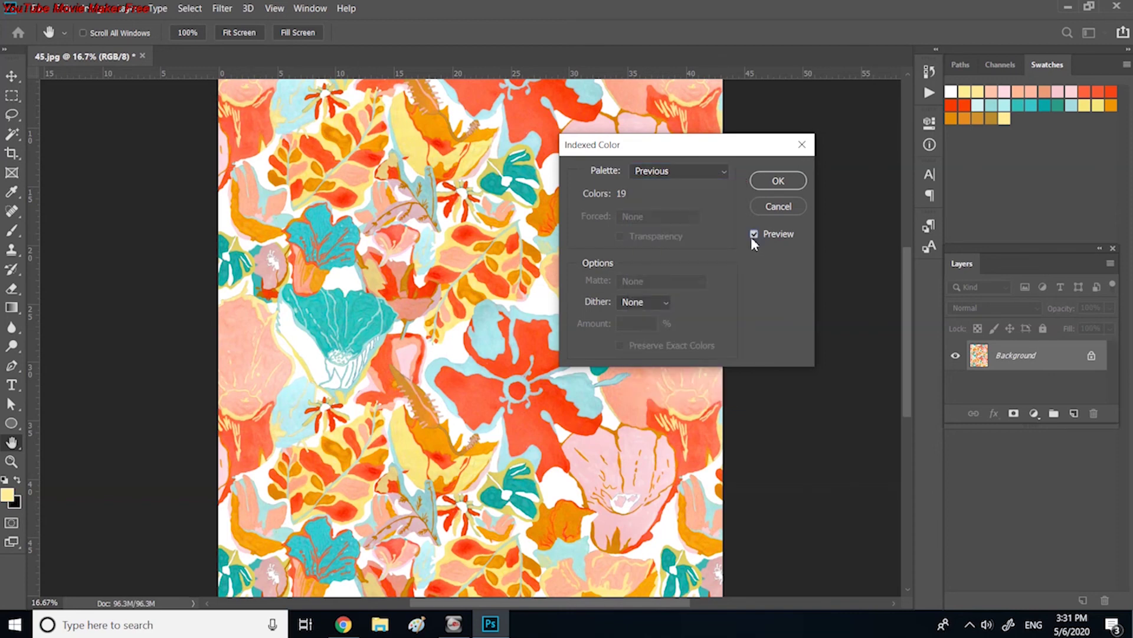
pyautogui.click(755, 233)
# Choose a Custom palette and load the swatches2 ACO file from Downloads into the color table
pyautogui.click(718, 172)
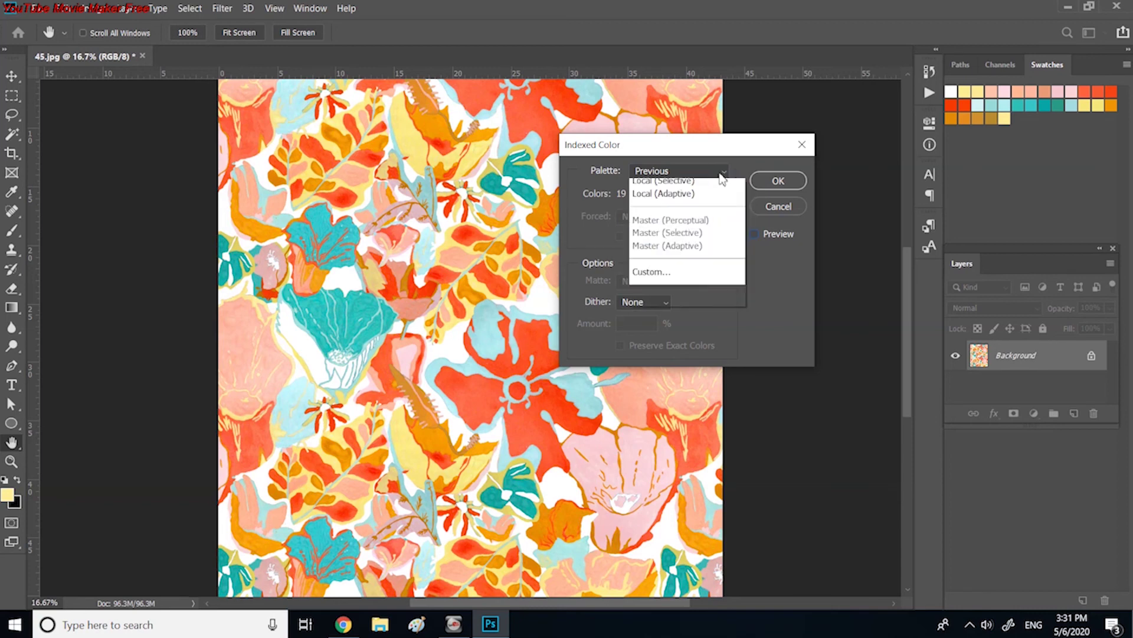
pyautogui.click(656, 369)
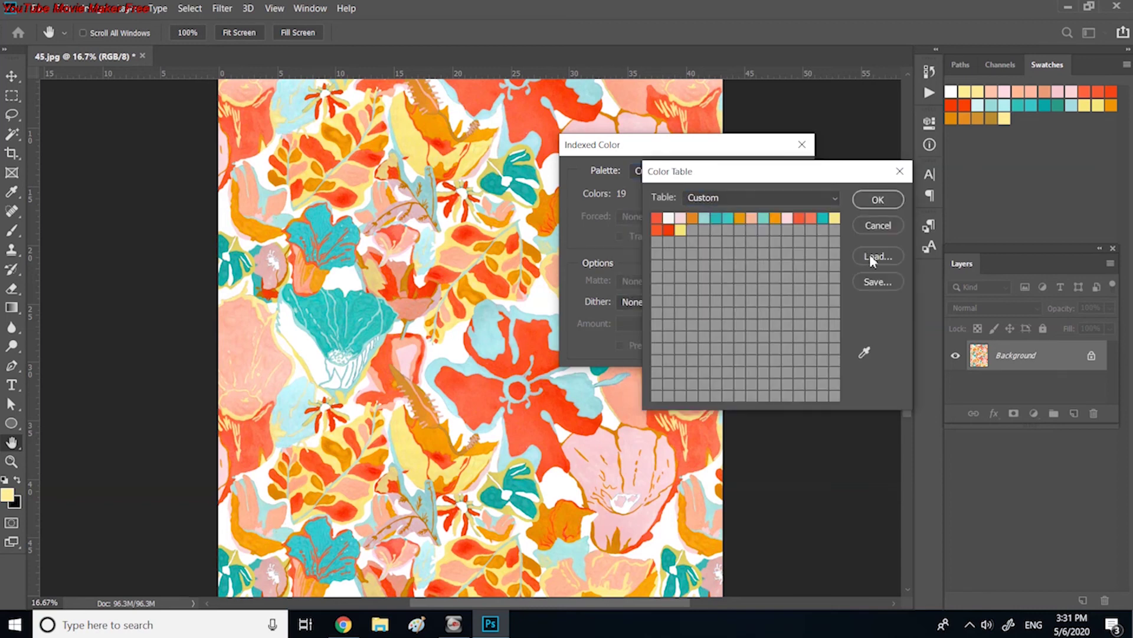
pyautogui.click(874, 256)
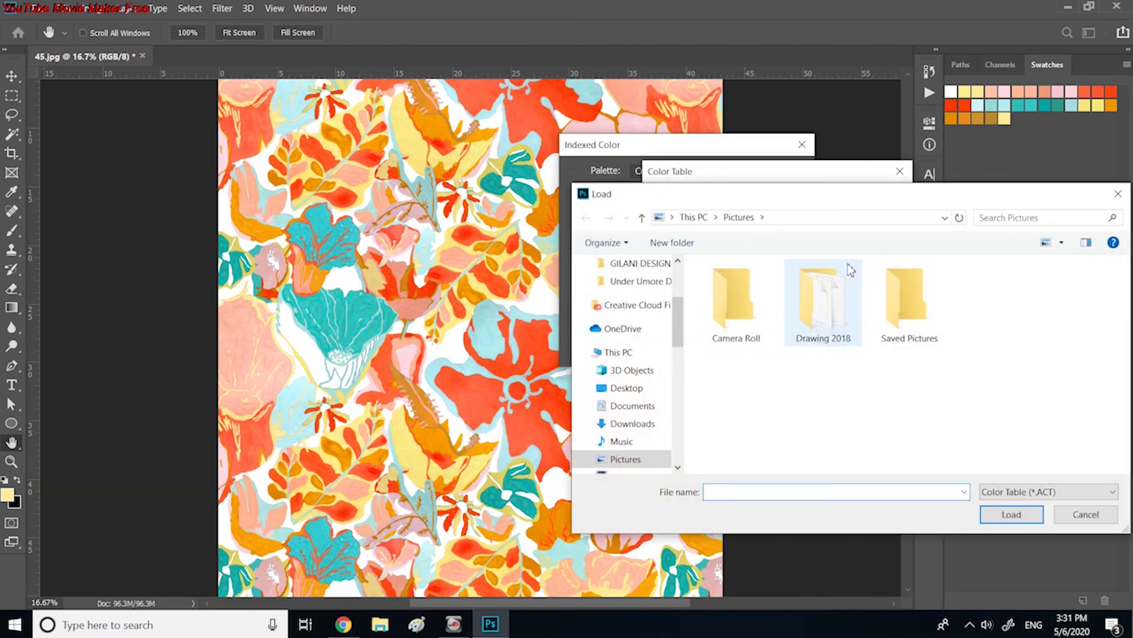
pyautogui.click(640, 425)
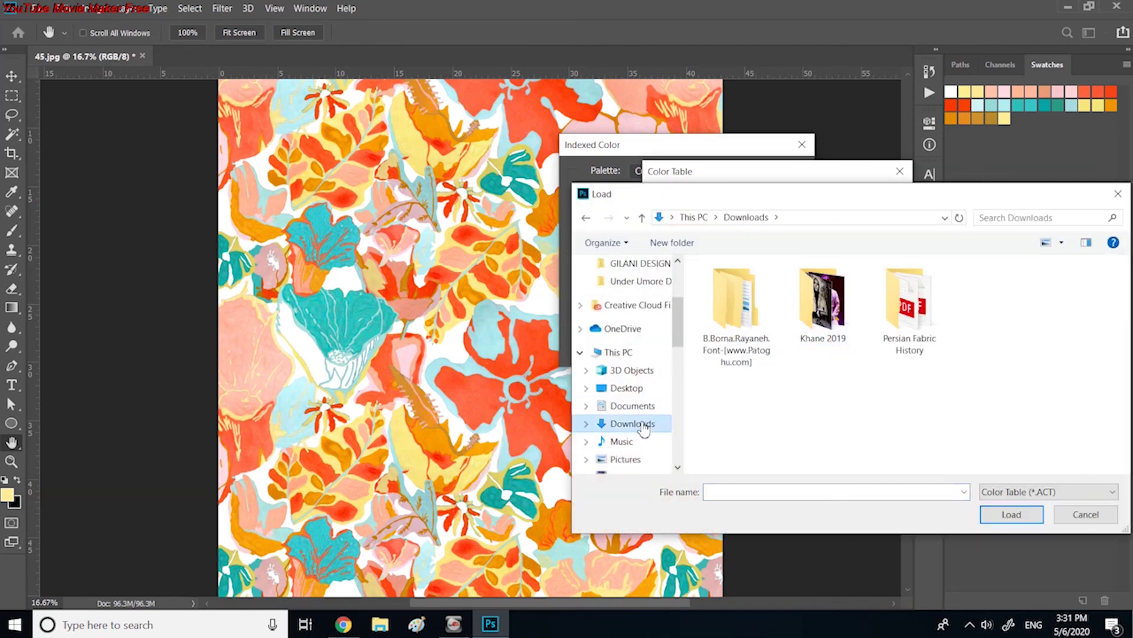
pyautogui.moveTo(828, 204); pyautogui.dragTo(524, 160)
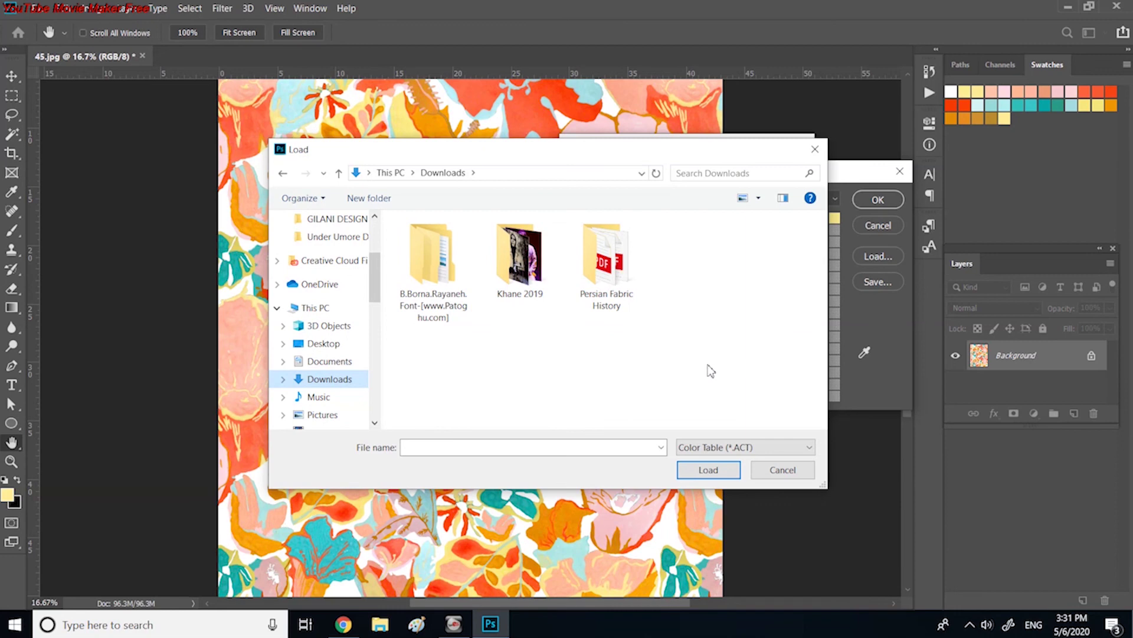
pyautogui.click(784, 447)
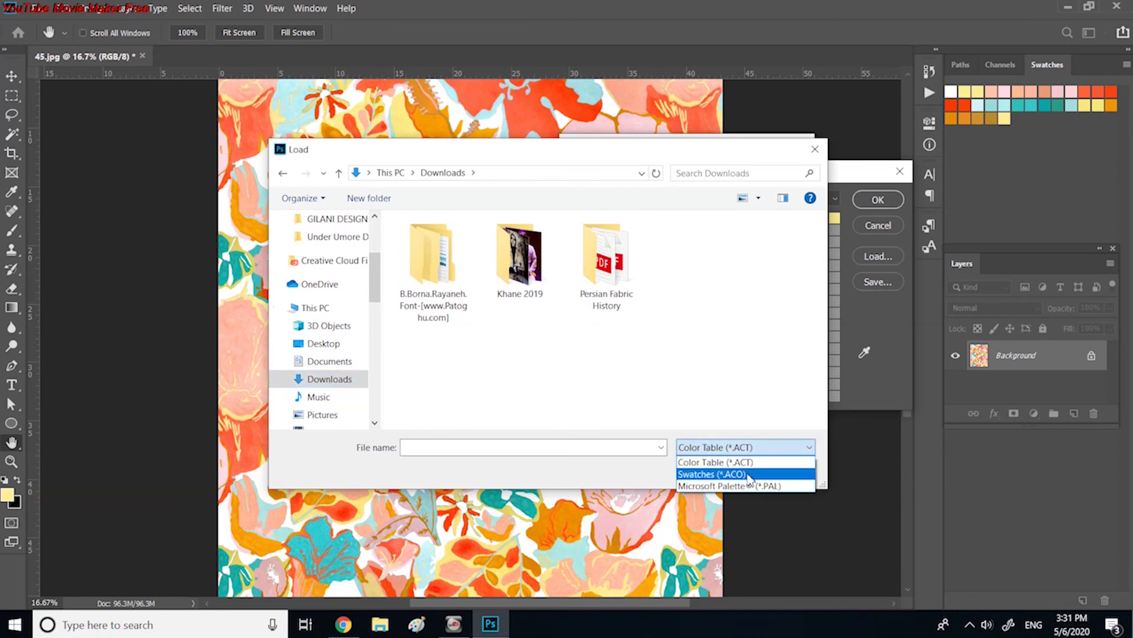
pyautogui.click(747, 475)
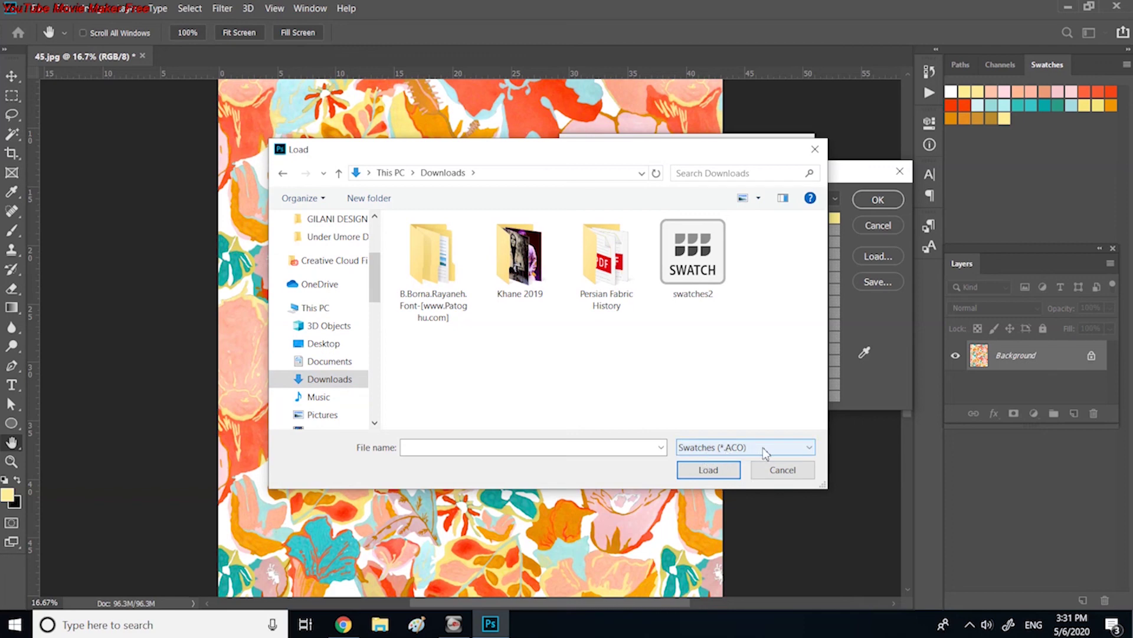
pyautogui.click(689, 271)
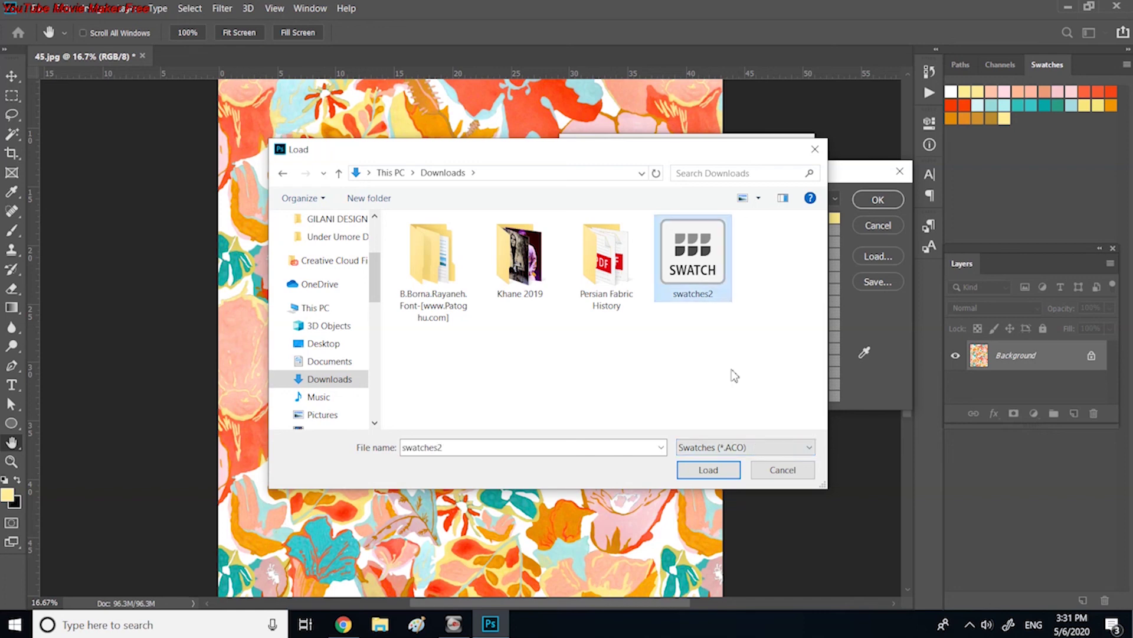
pyautogui.click(705, 471)
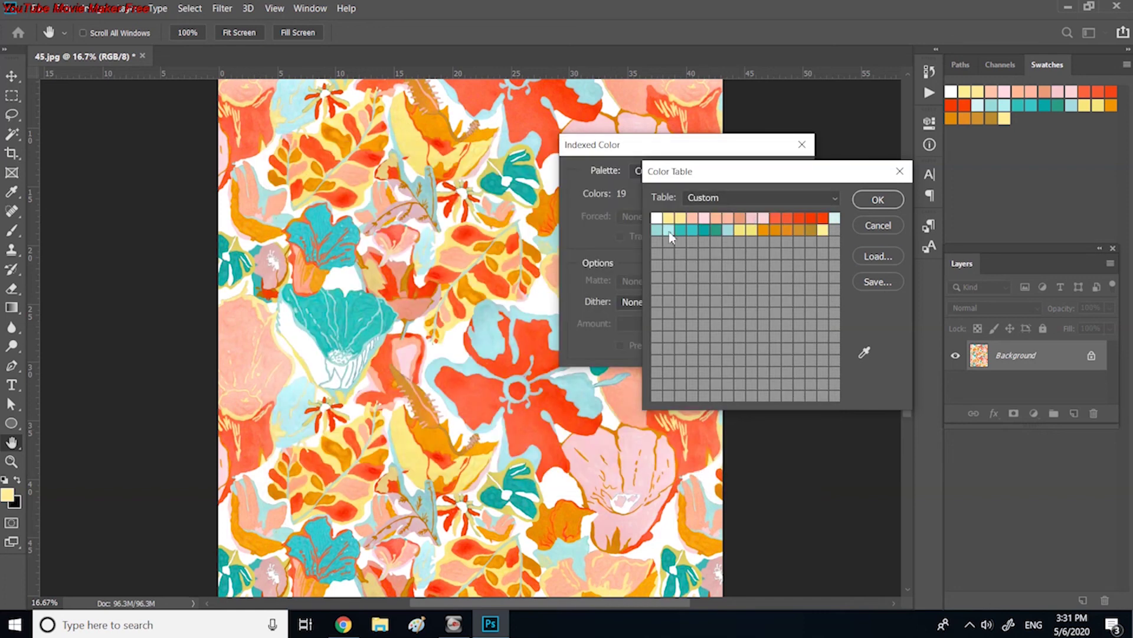
# Accept the loaded color table and apply the Indexed Color conversion with Dither set to None
pyautogui.moveTo(814, 171); pyautogui.dragTo(864, 164)
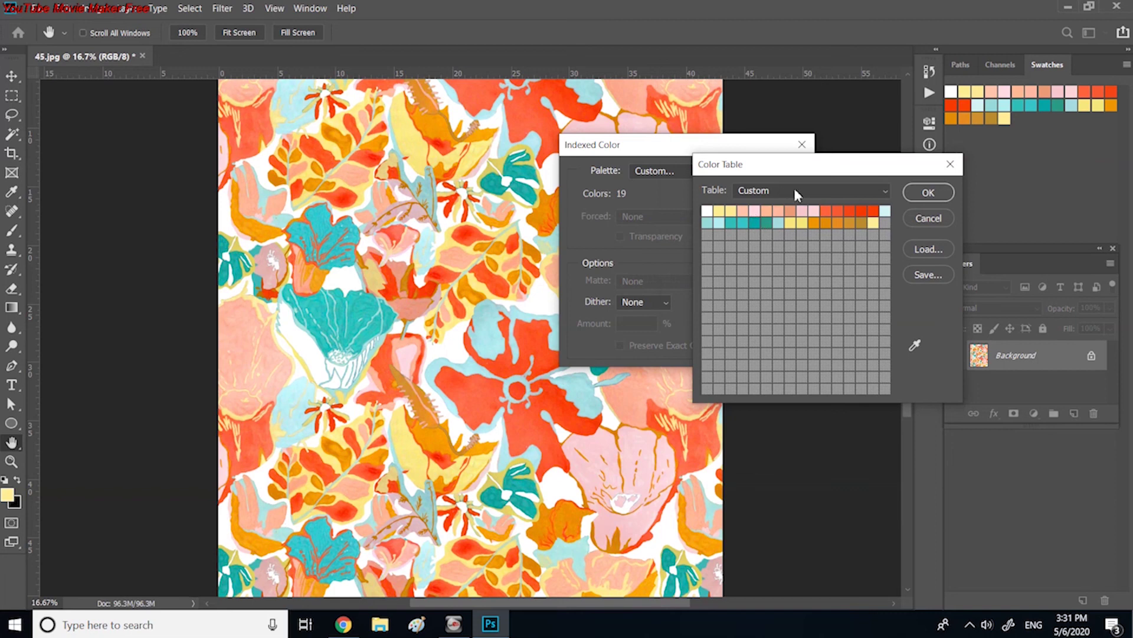
pyautogui.click(919, 194)
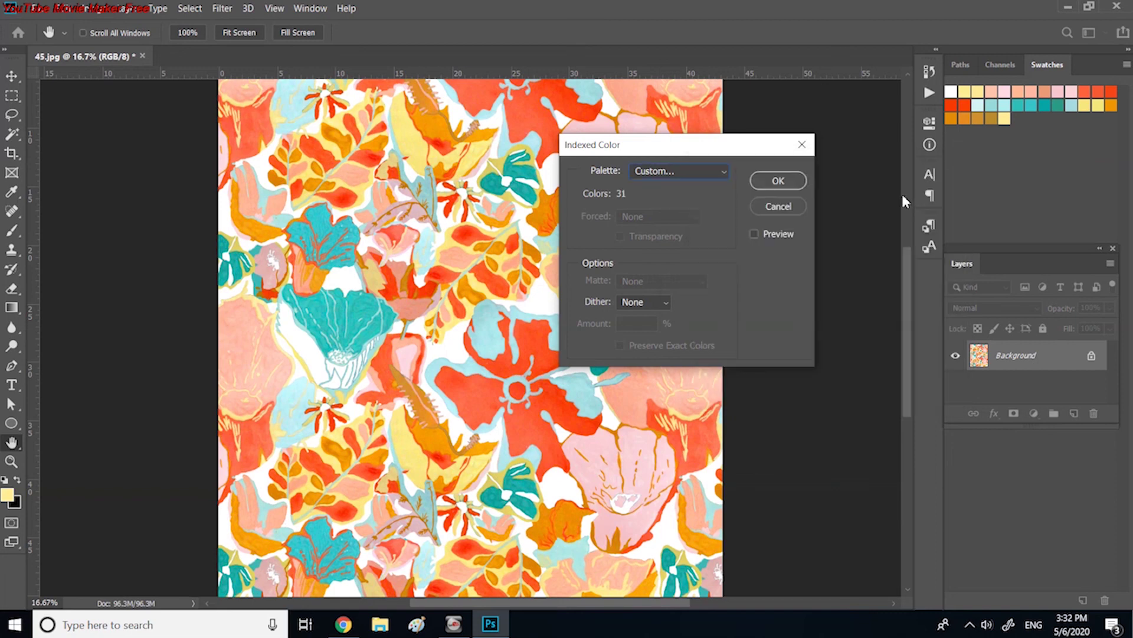
pyautogui.click(769, 180)
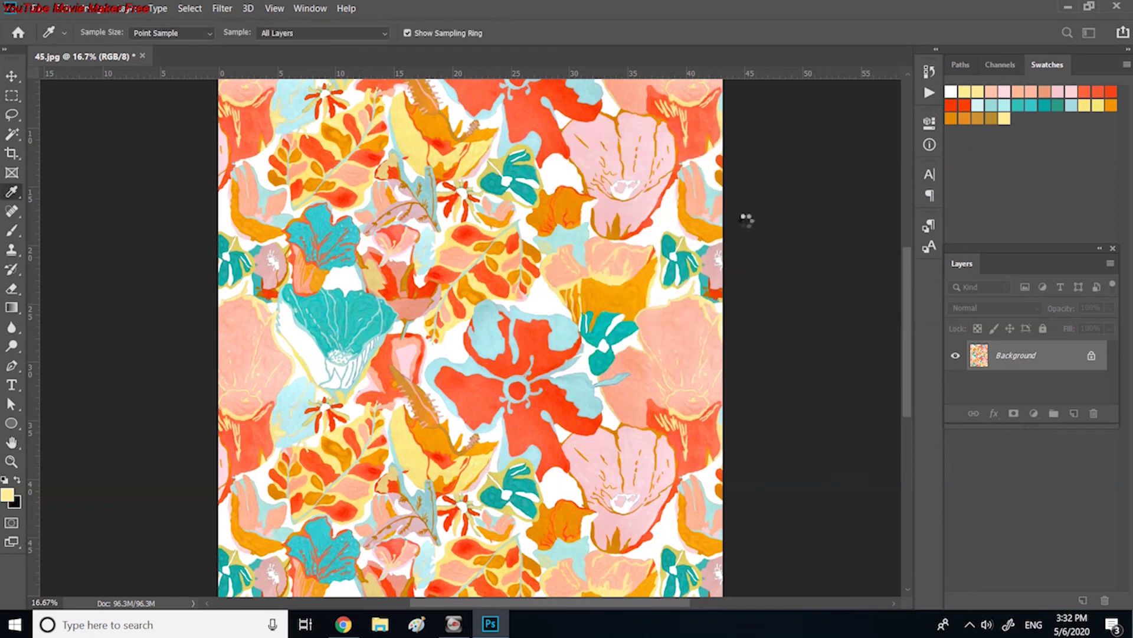